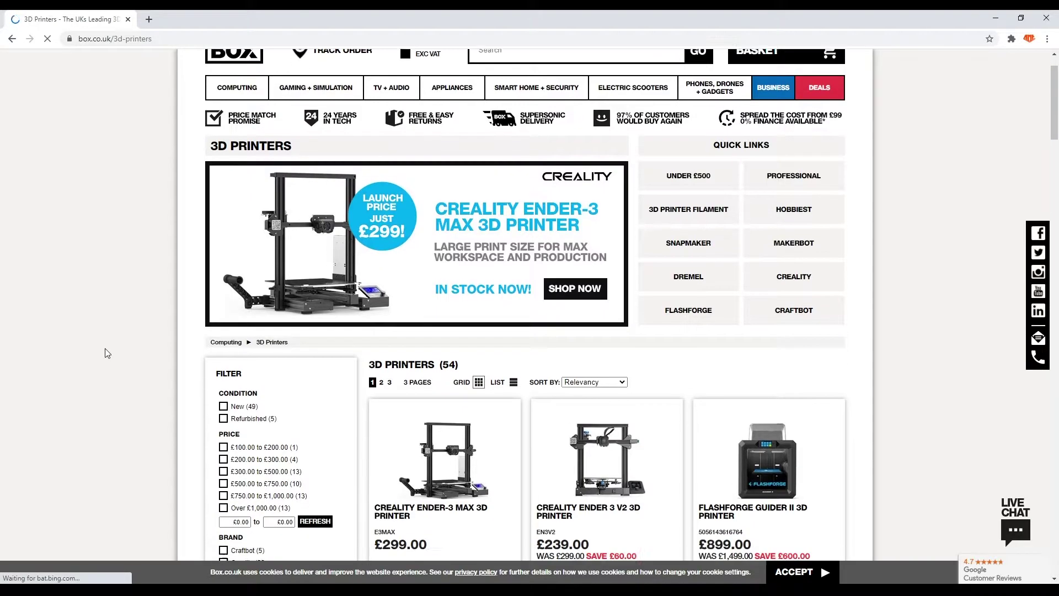
scroll(103, 339, up, 3)
scroll(105, 343, up, 5)
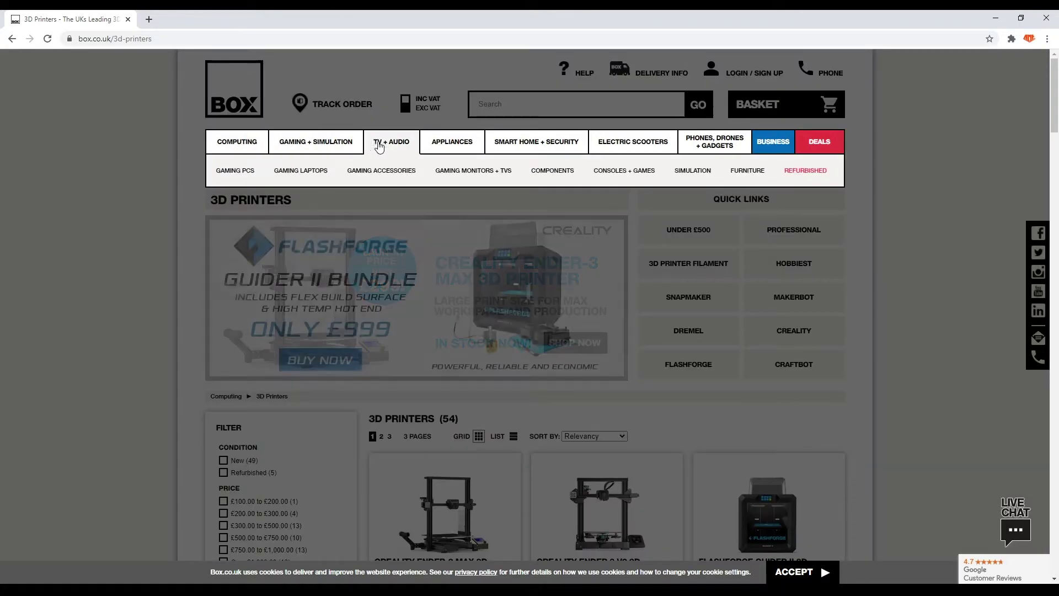
mouse_move(465, 146)
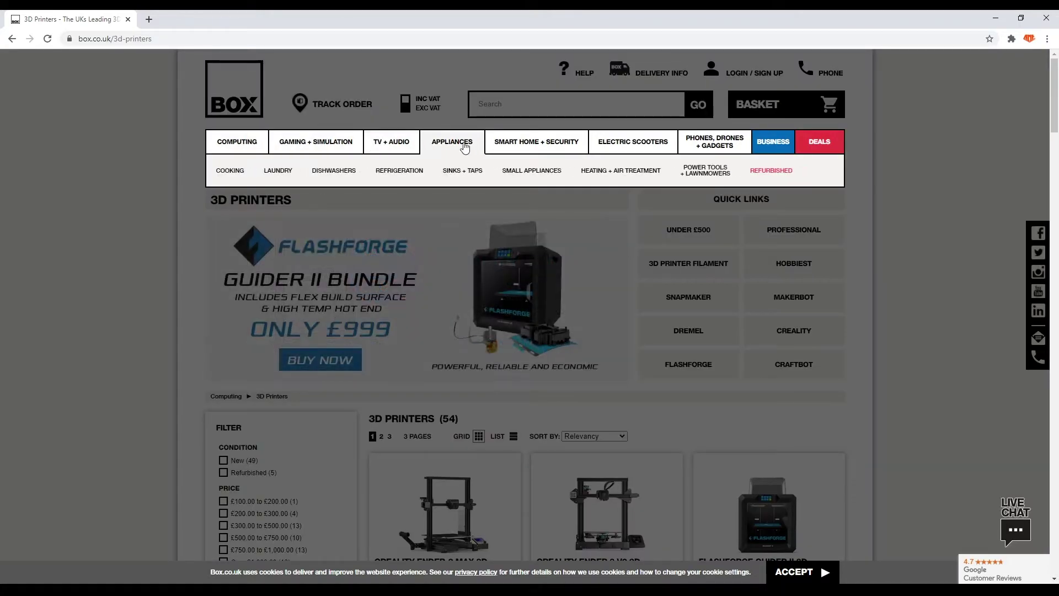
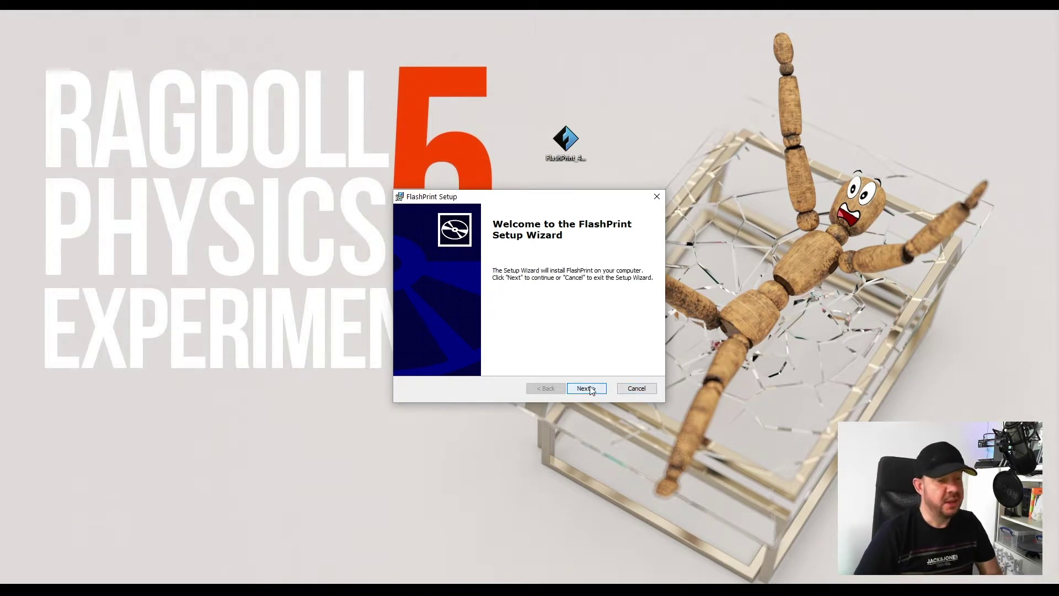
Install FlashPrint and its device driver, accepting the licence, with Launch FlashPrint ticked.
click(591, 388)
click(490, 348)
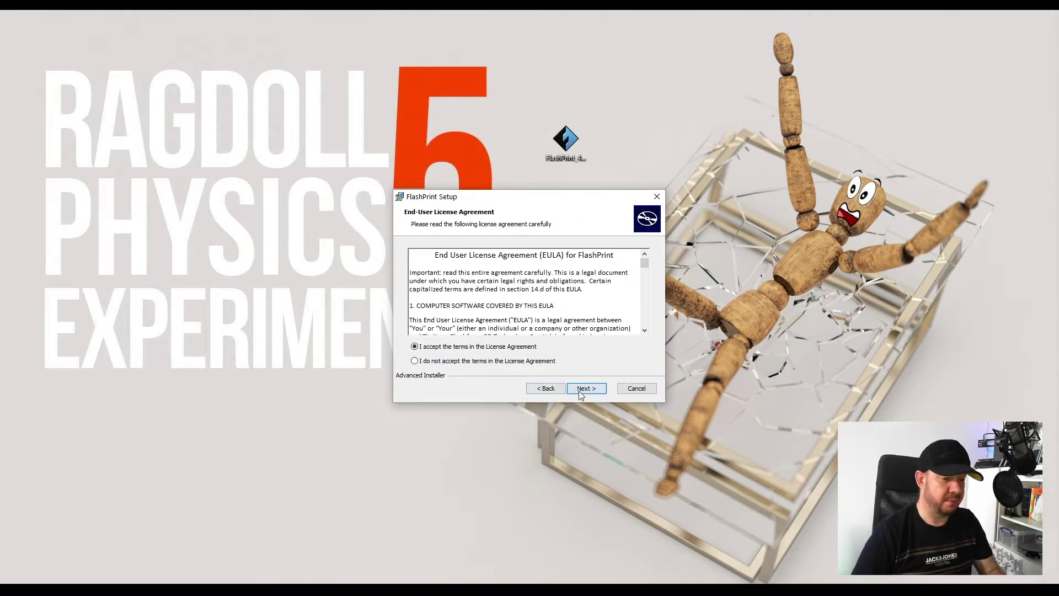
click(578, 389)
click(585, 390)
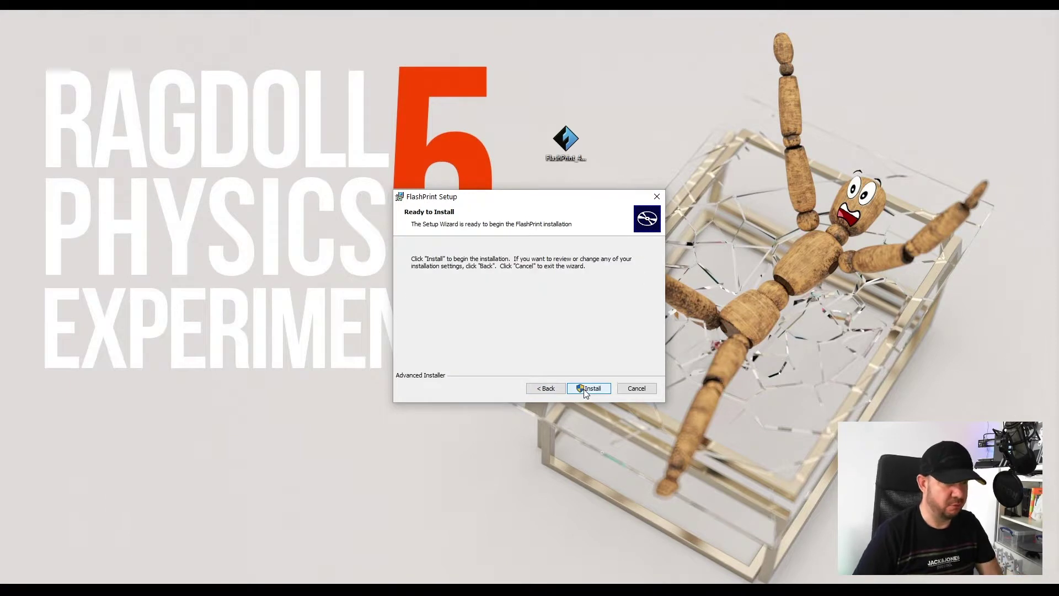
click(585, 389)
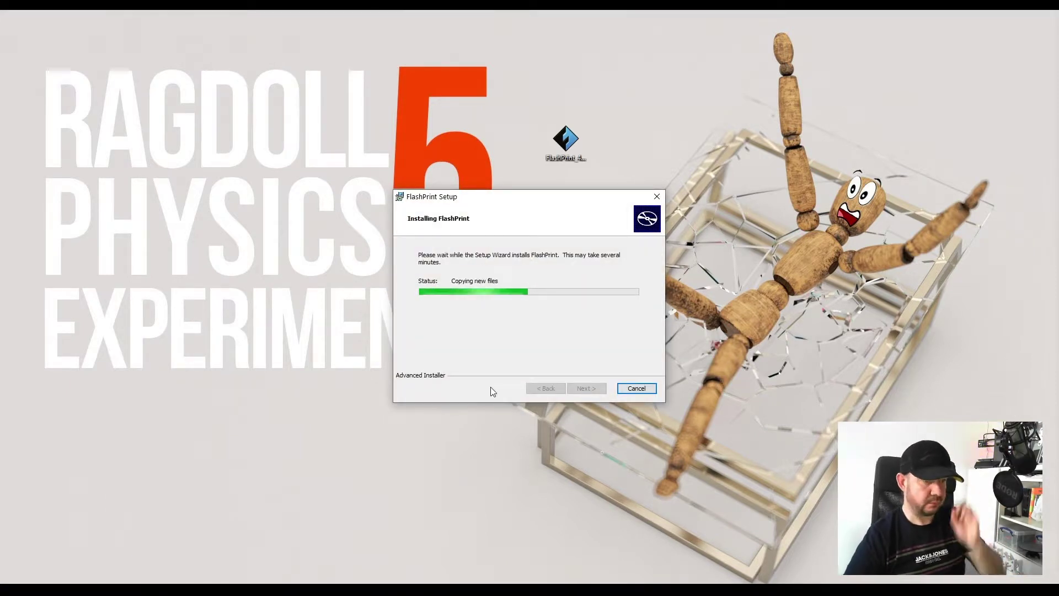
click(266, 267)
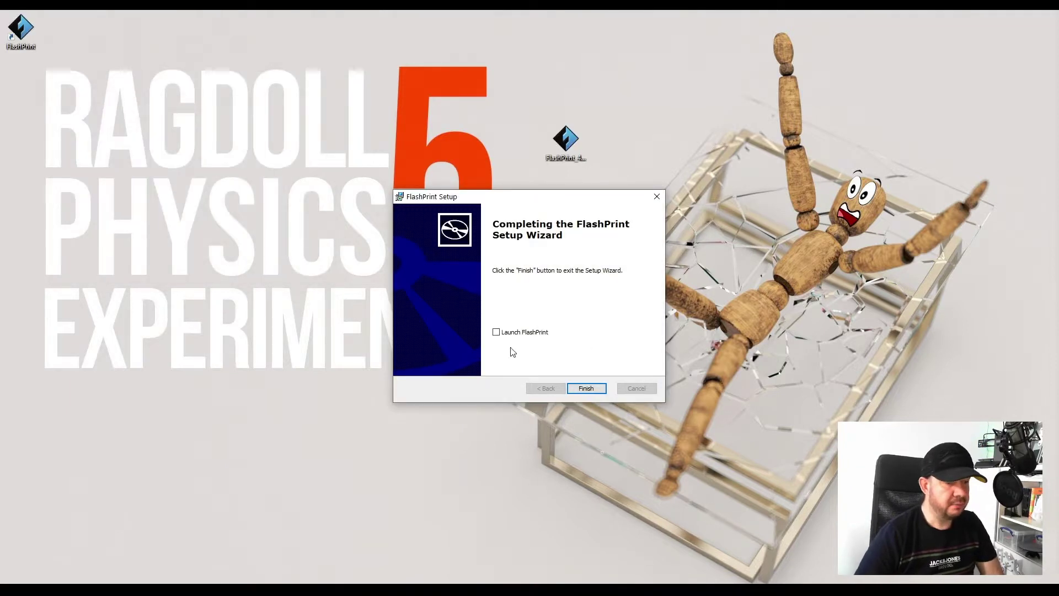
click(497, 332)
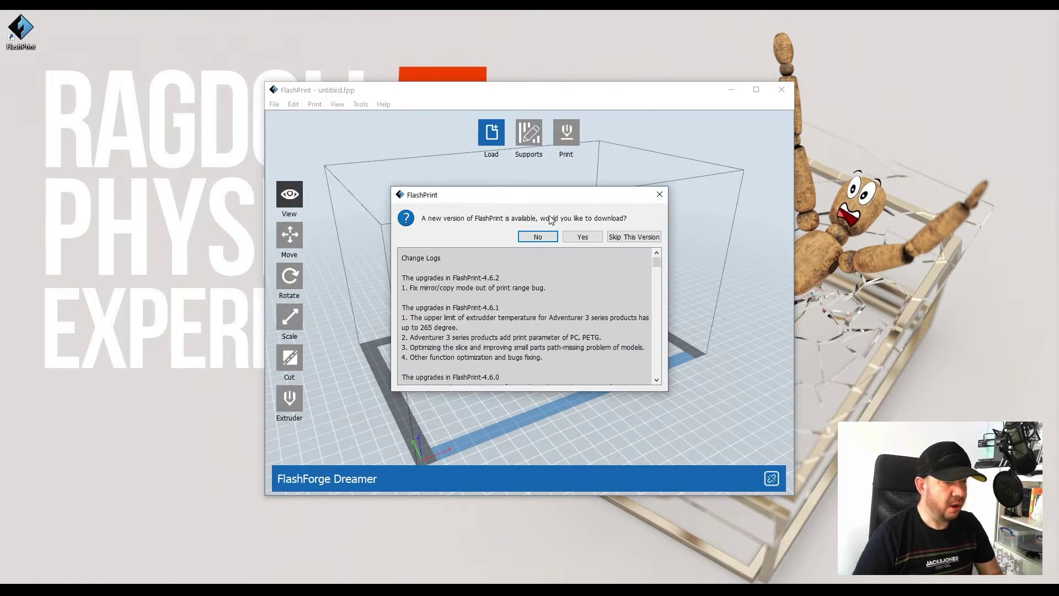
Dismiss the update prompt and set the machine type to FlashForge Creator Pro 2.
click(568, 238)
click(501, 272)
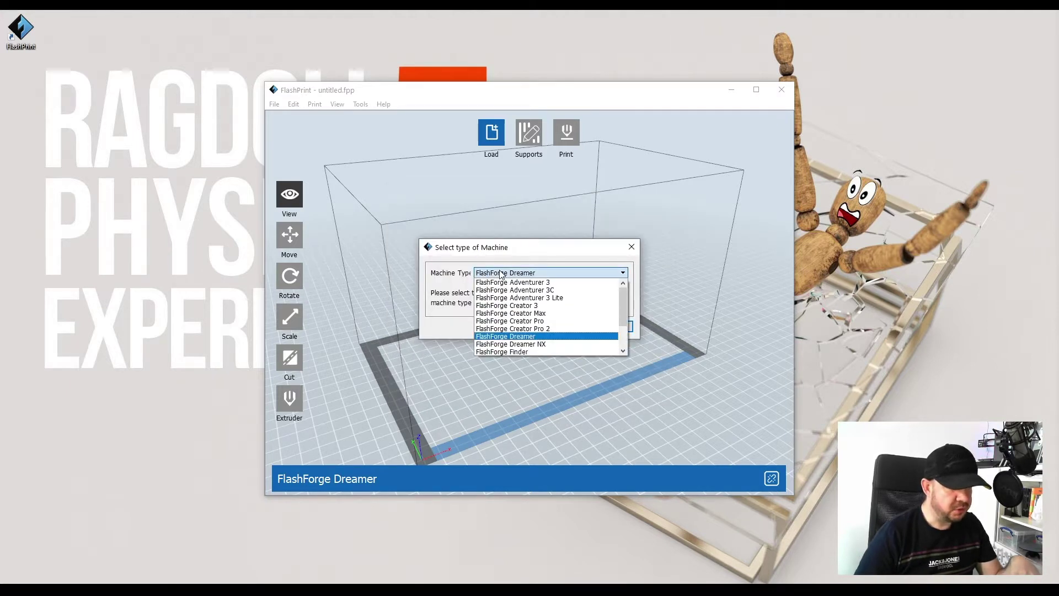
click(530, 329)
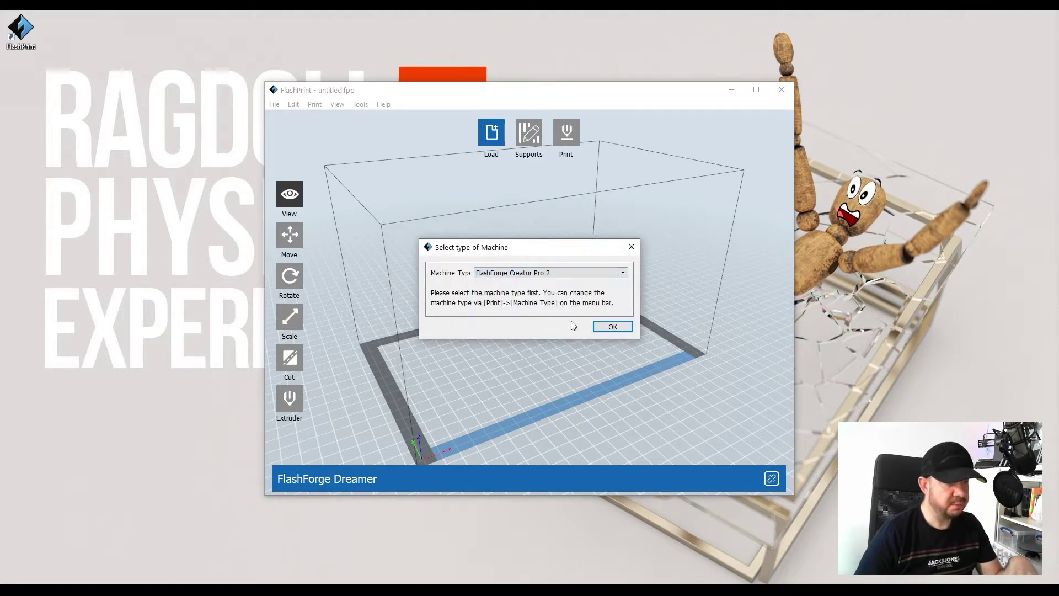
click(613, 328)
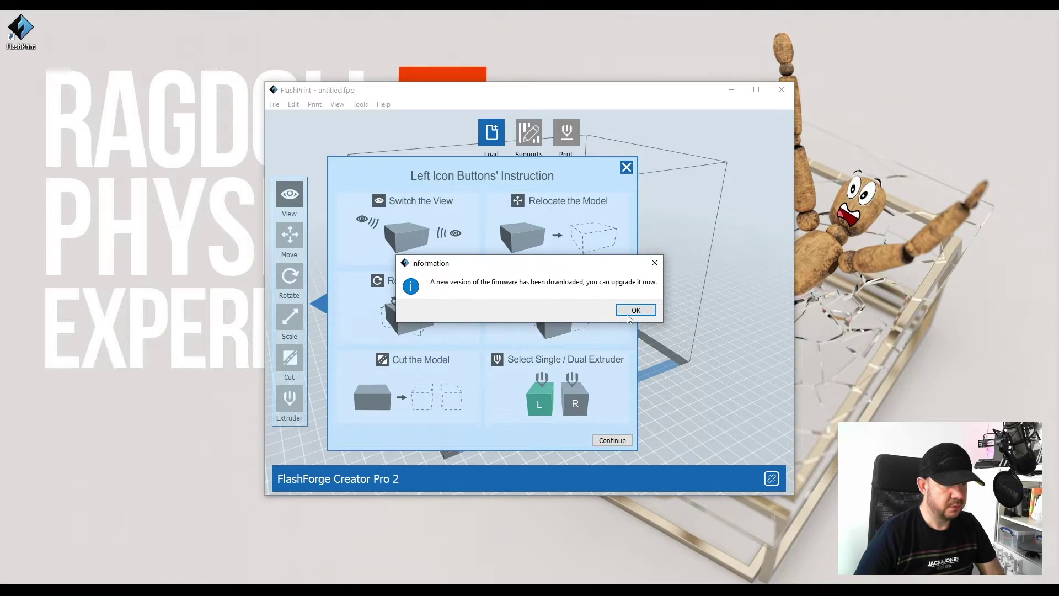
Close the firmware download notice and the instructions panel.
click(637, 310)
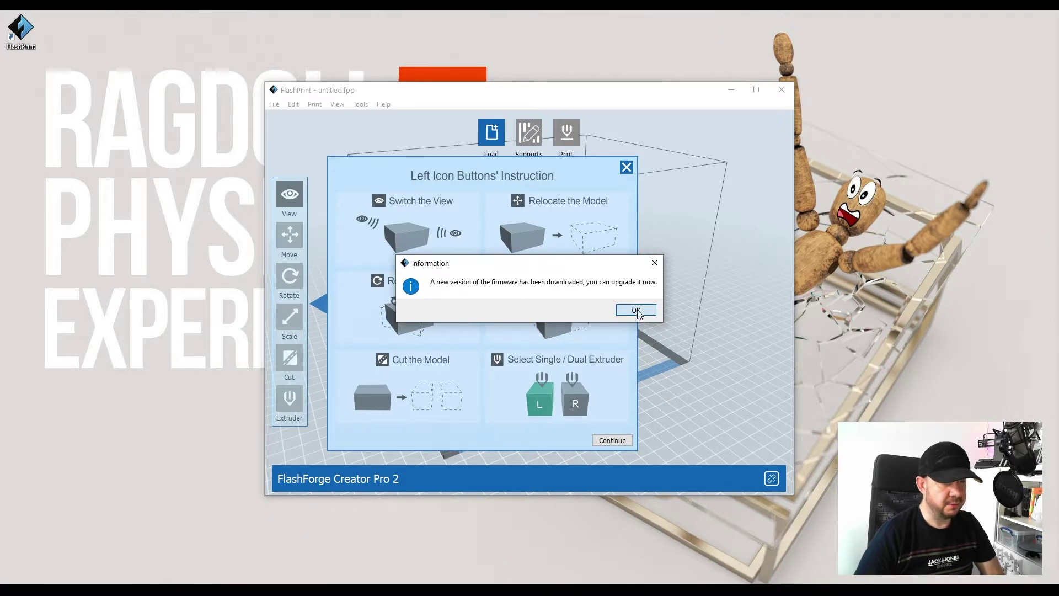
click(626, 167)
click(669, 136)
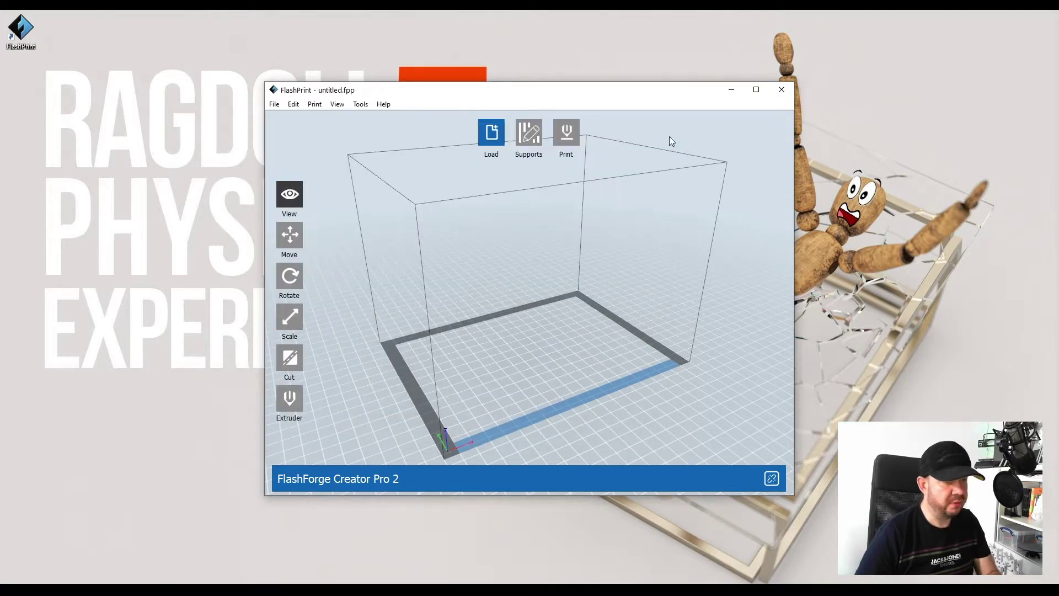
Load the 3DBenchy STL model onto the build plate with Ctrl+O.
drag(530, 331, 584, 349)
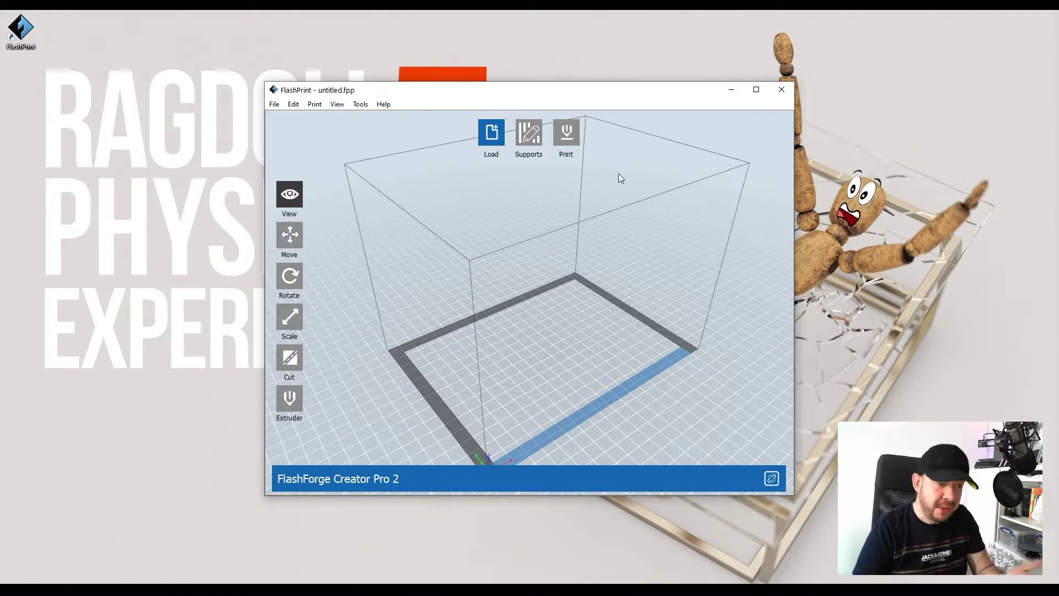
mouse_move(519, 372)
mouse_down()
mouse_move(501, 352)
mouse_move(498, 323)
mouse_move(515, 354)
mouse_up()
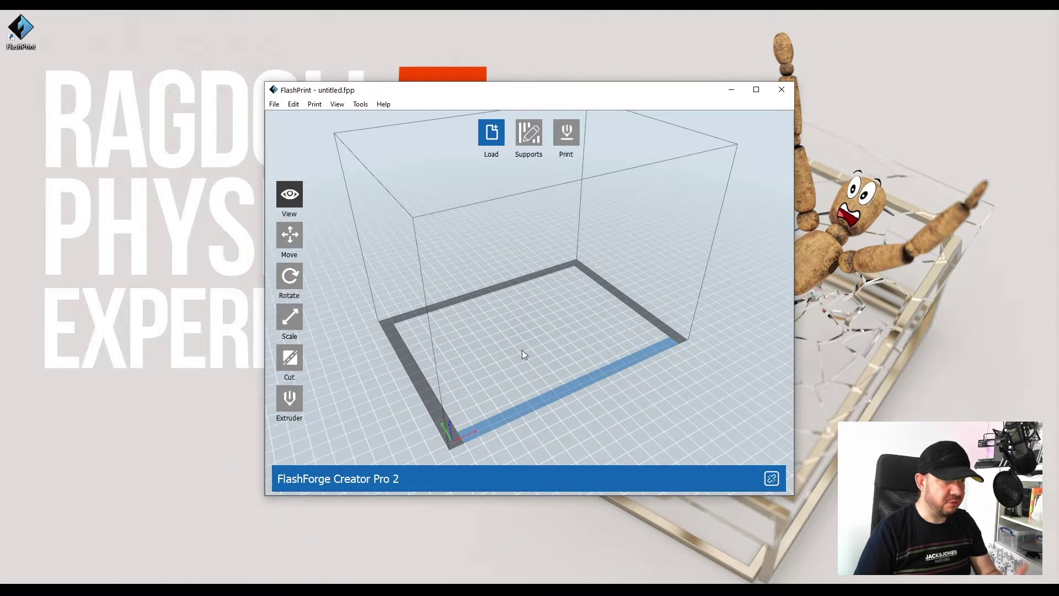
key(ctrl+o)
drag(544, 247, 508, 271)
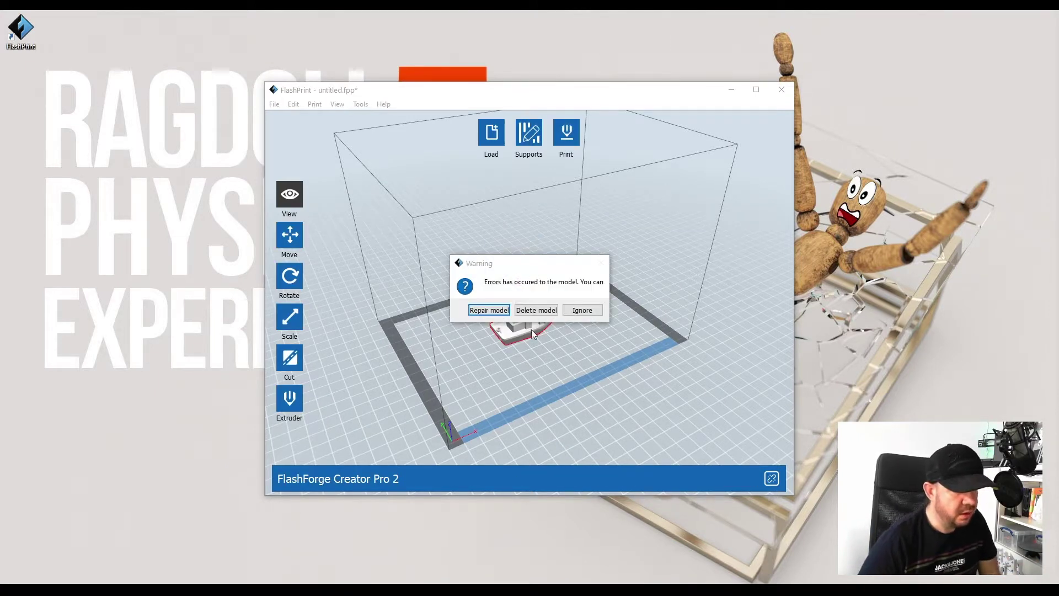
Repair the 3DBenchy model's errors and inspect the boat from several angles.
click(505, 311)
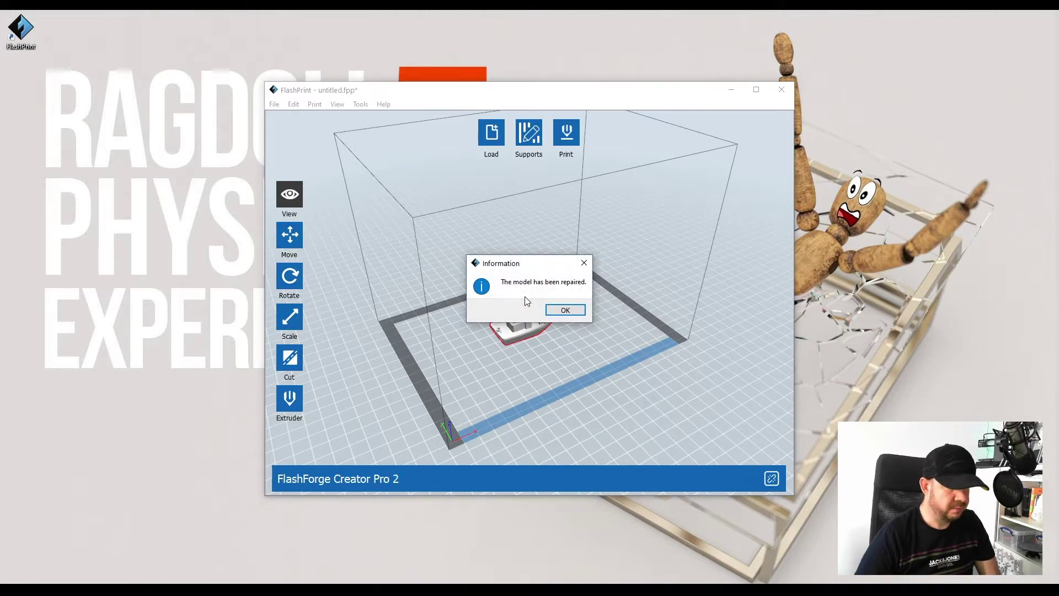
click(566, 313)
scroll(524, 322, up, 3)
scroll(524, 322, up, 3)
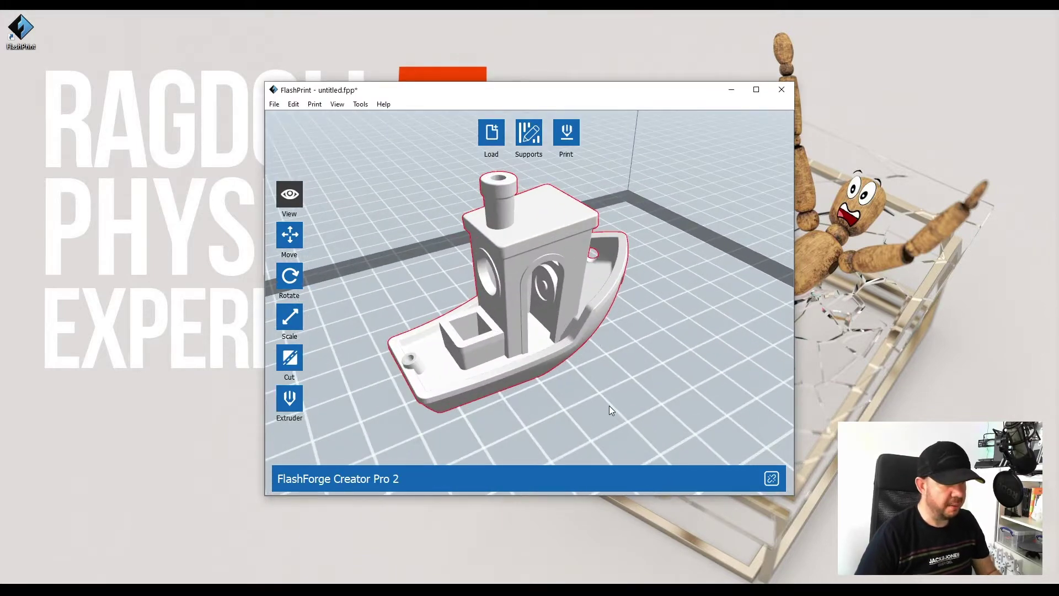
drag(609, 406, 578, 385)
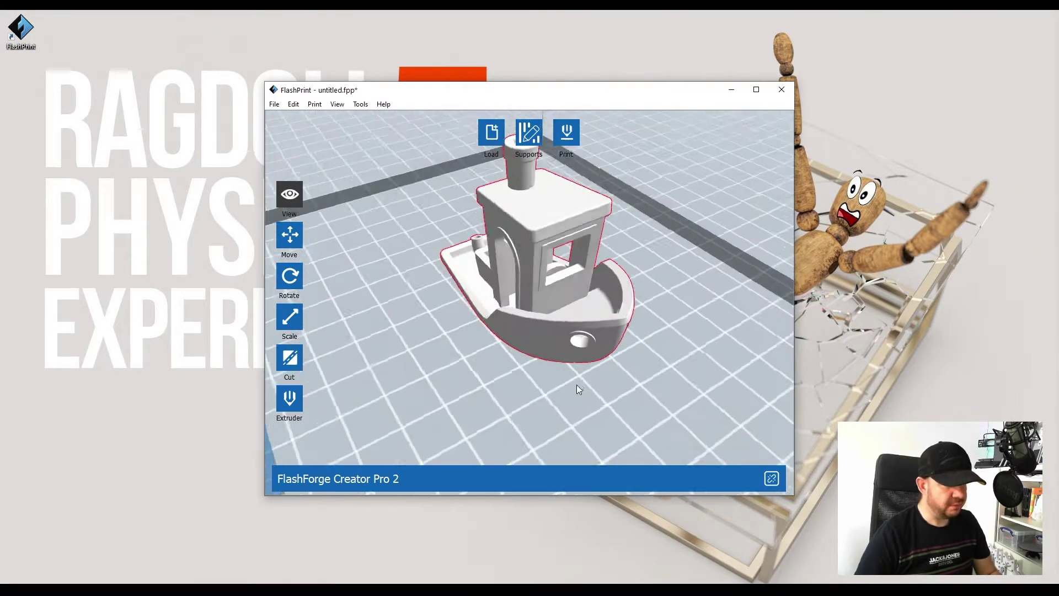
scroll(578, 385, down, 5)
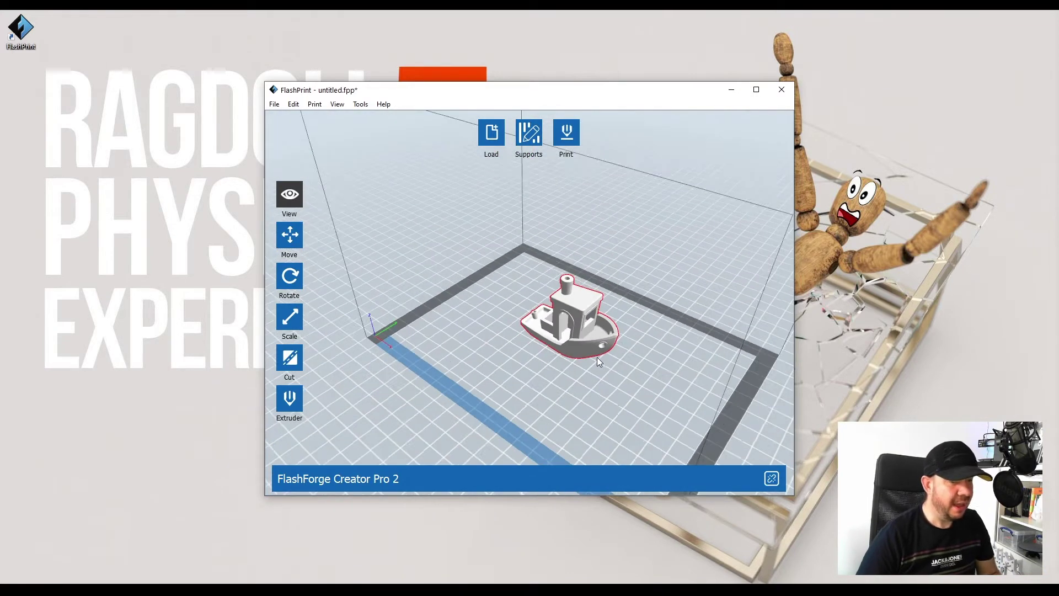
drag(597, 357, 616, 372)
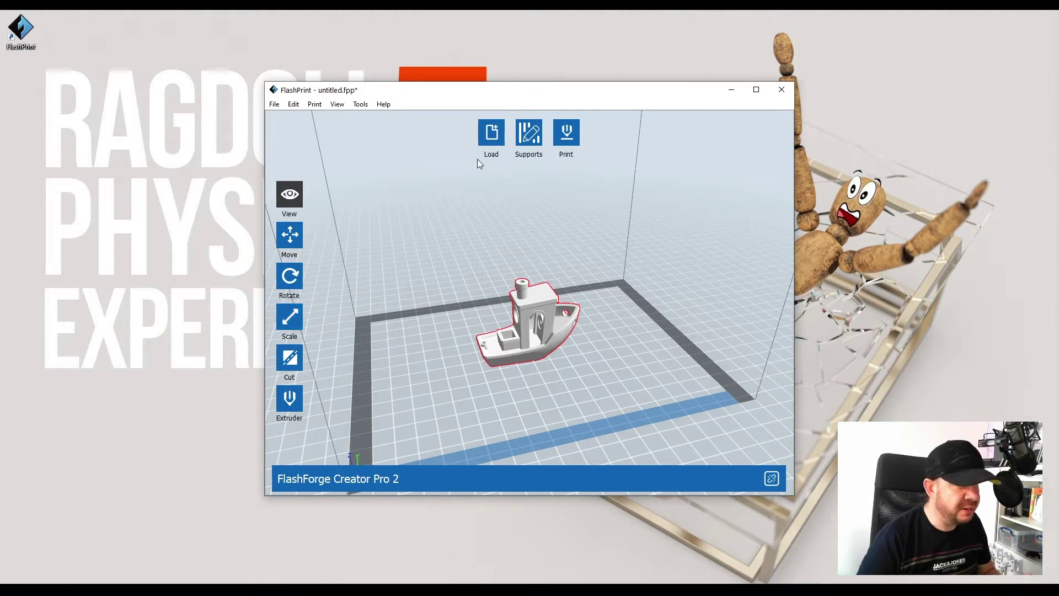
Set Printing Window Type to Expert Mode in File > Preferences.
click(280, 104)
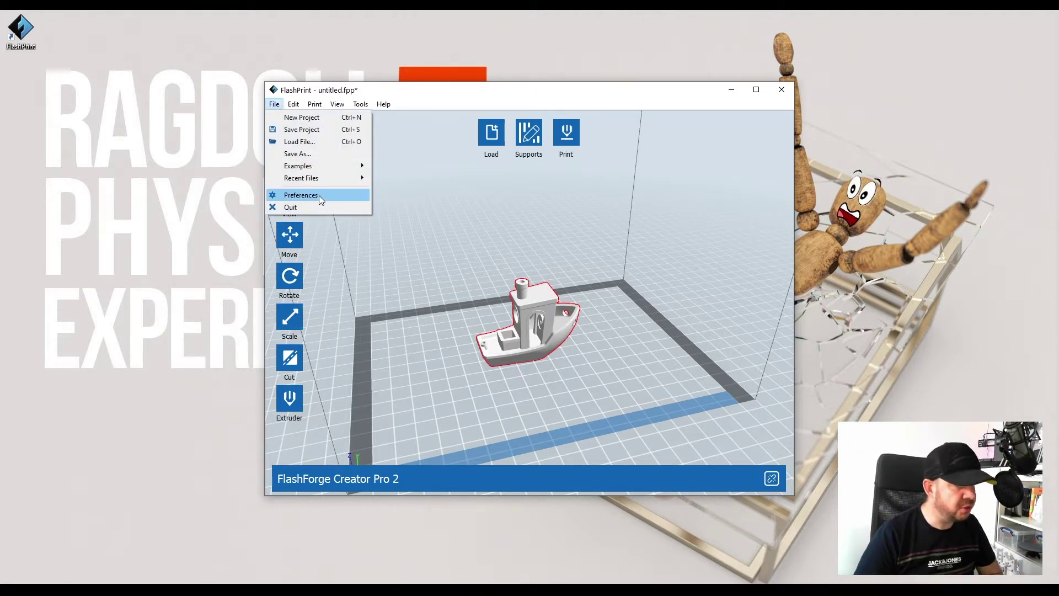
click(319, 195)
click(577, 310)
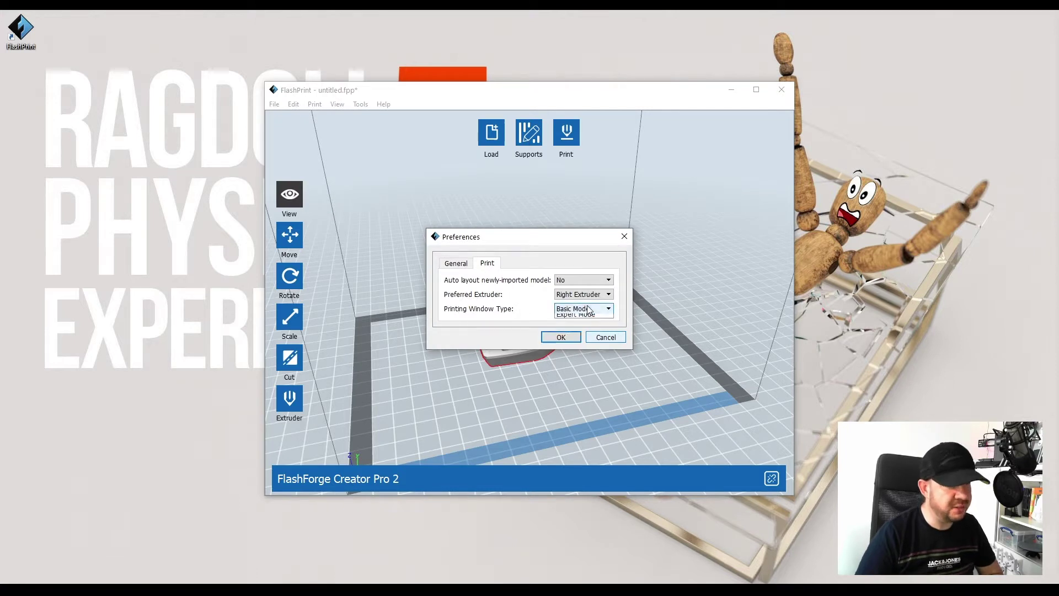
click(577, 326)
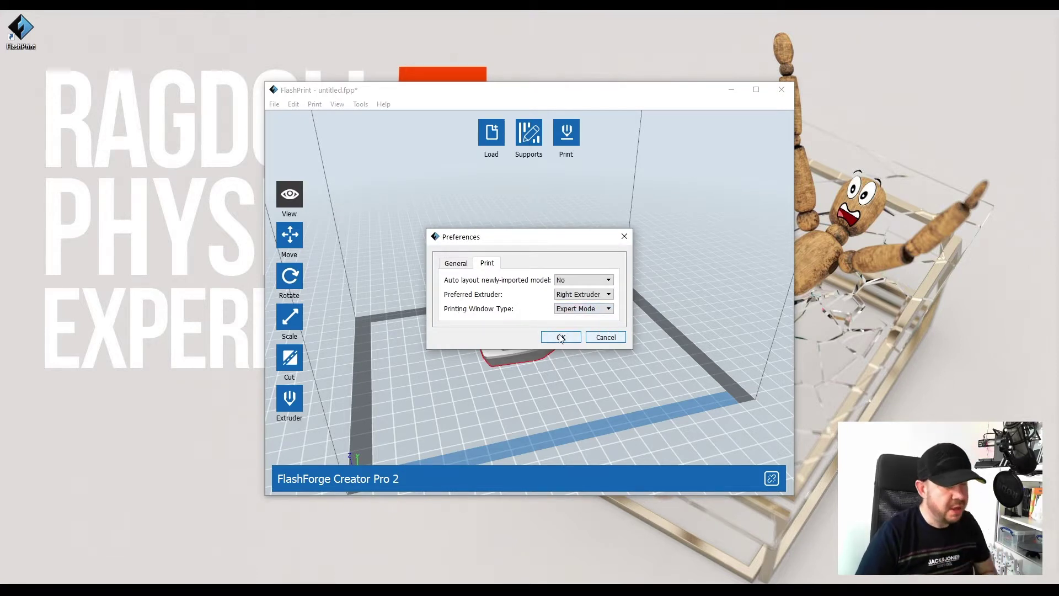
click(561, 337)
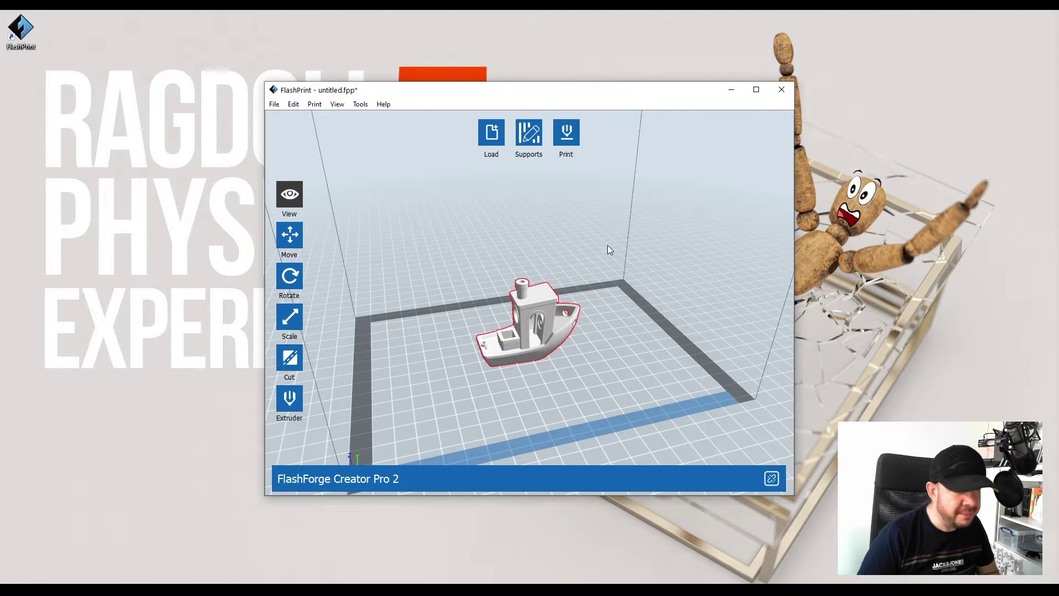
Keep the Creator Pro 2 ABS profile, set Enable Support and Enable Raft to No, and slice.
click(576, 135)
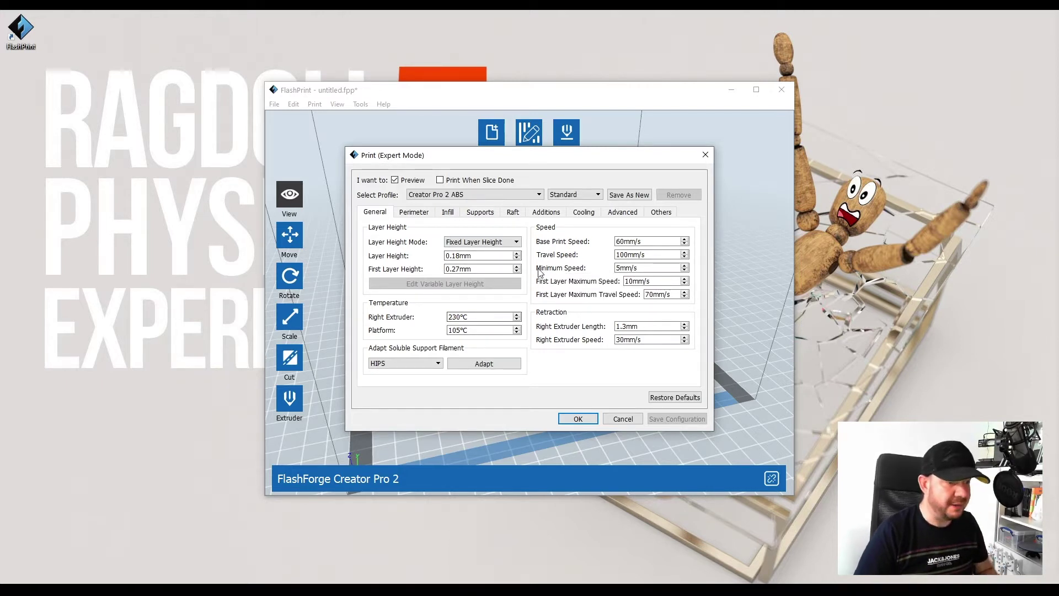
click(470, 195)
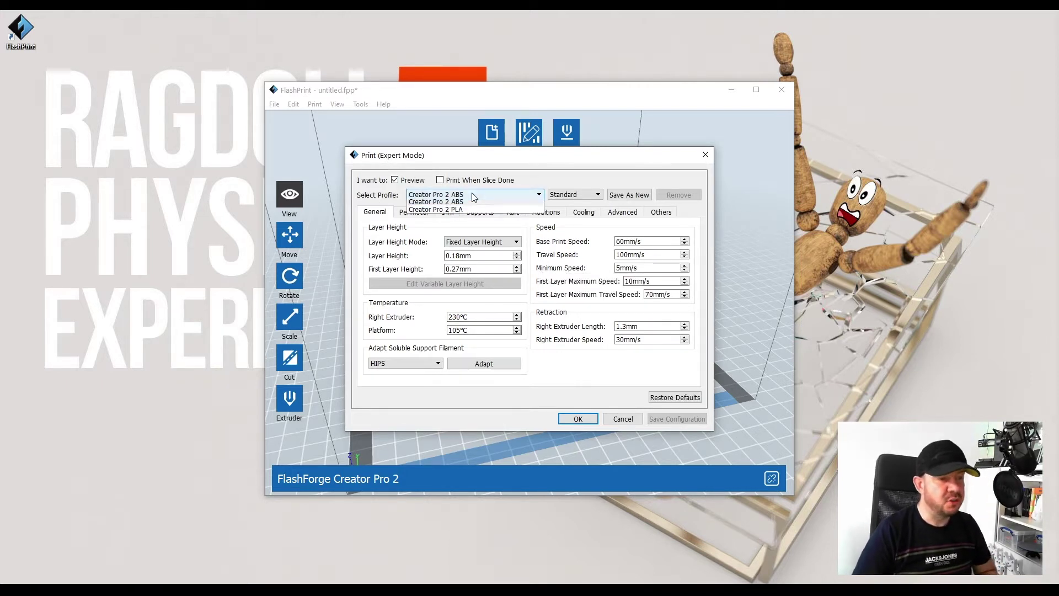
click(472, 194)
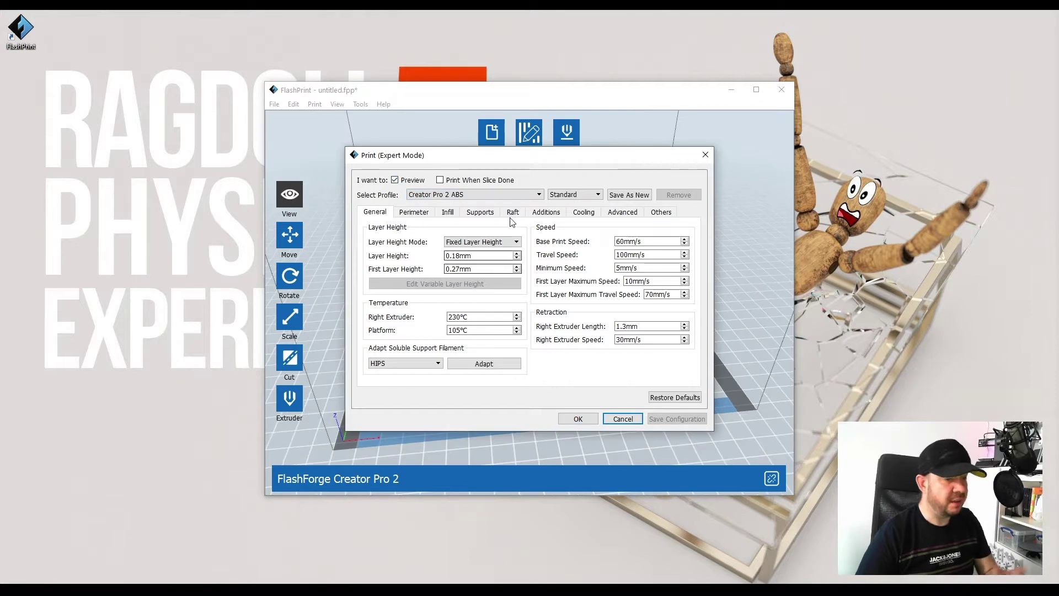
click(480, 212)
click(451, 247)
click(466, 261)
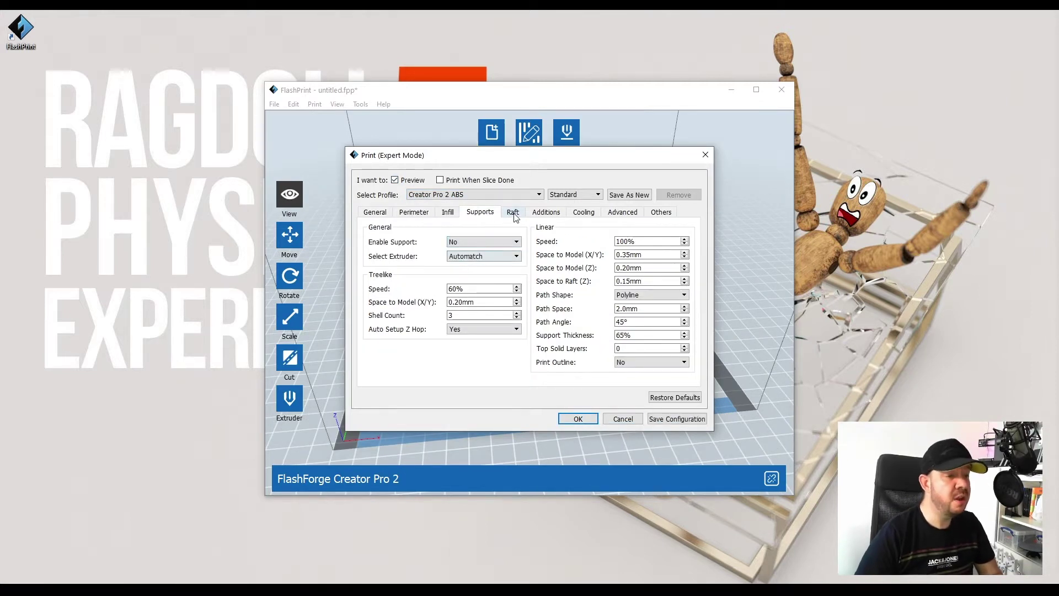
click(513, 213)
click(516, 242)
click(473, 265)
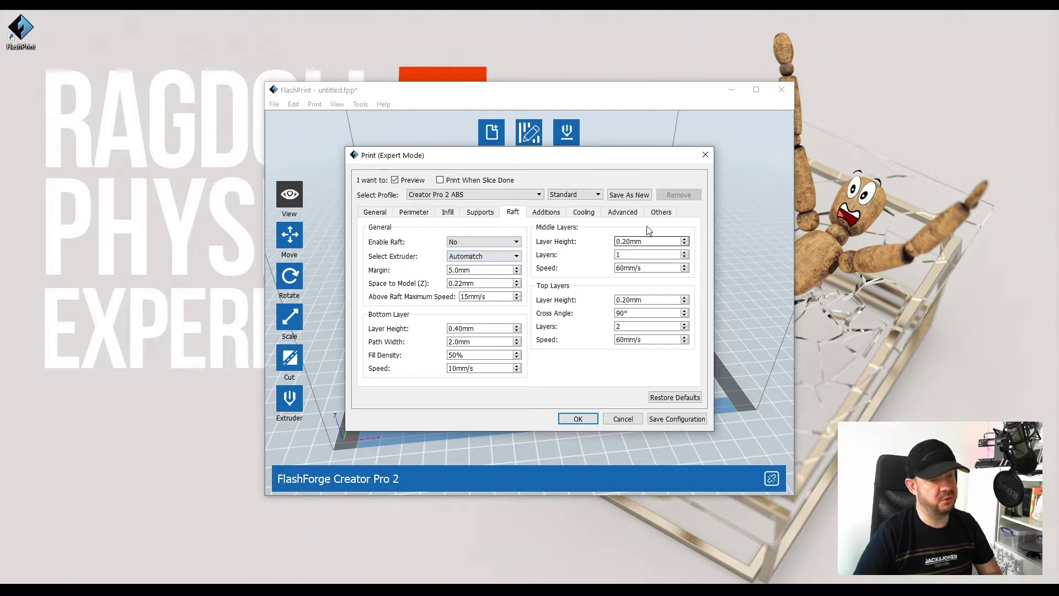
click(581, 419)
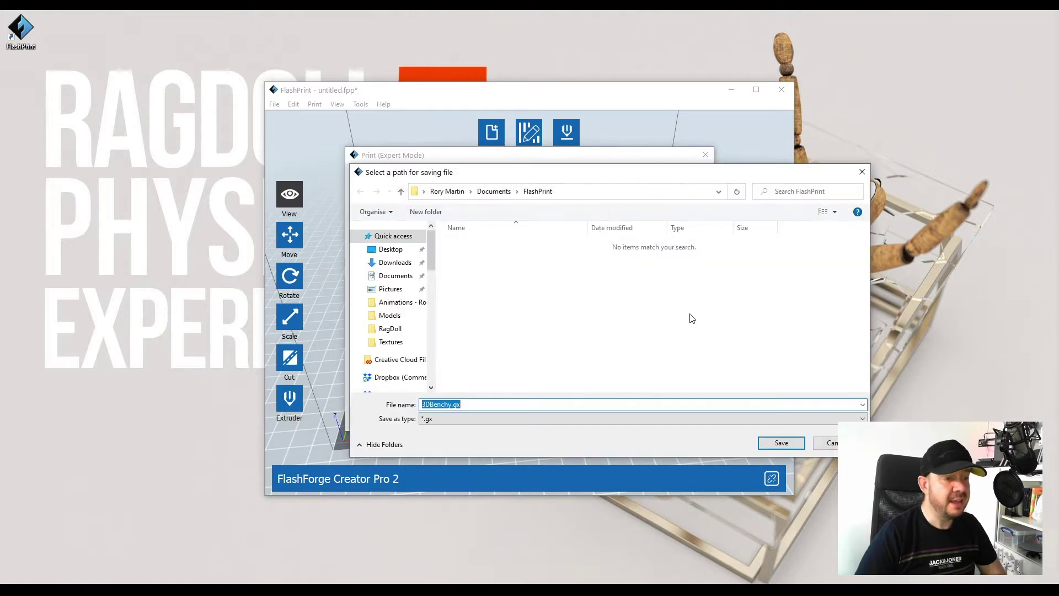
Save the G-code as 3DBenchy.gx and inspect the 266-layer sliced preview.
click(781, 443)
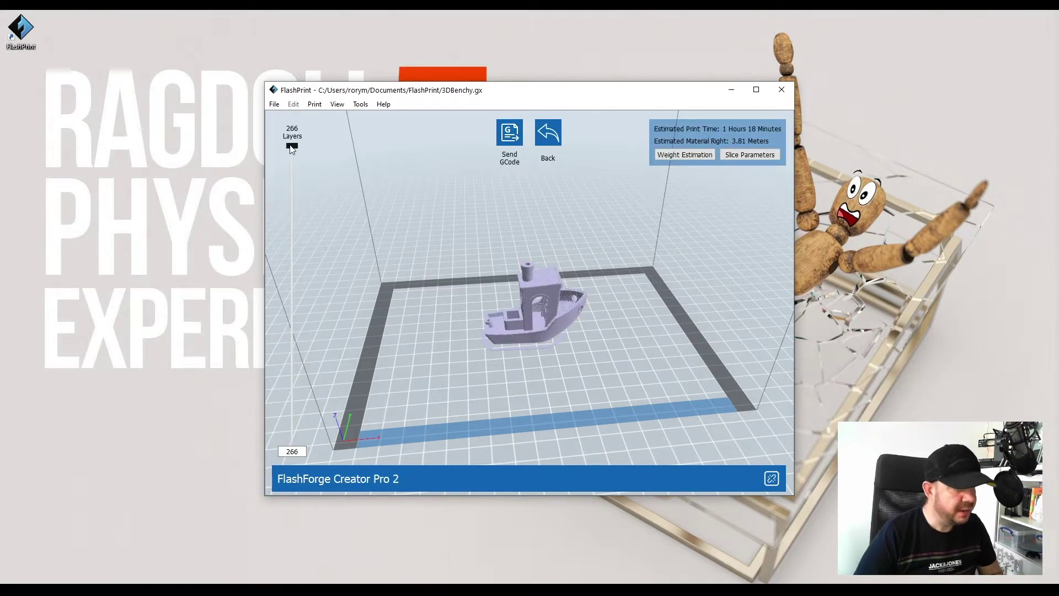
drag(292, 146, 324, 24)
drag(646, 362, 562, 240)
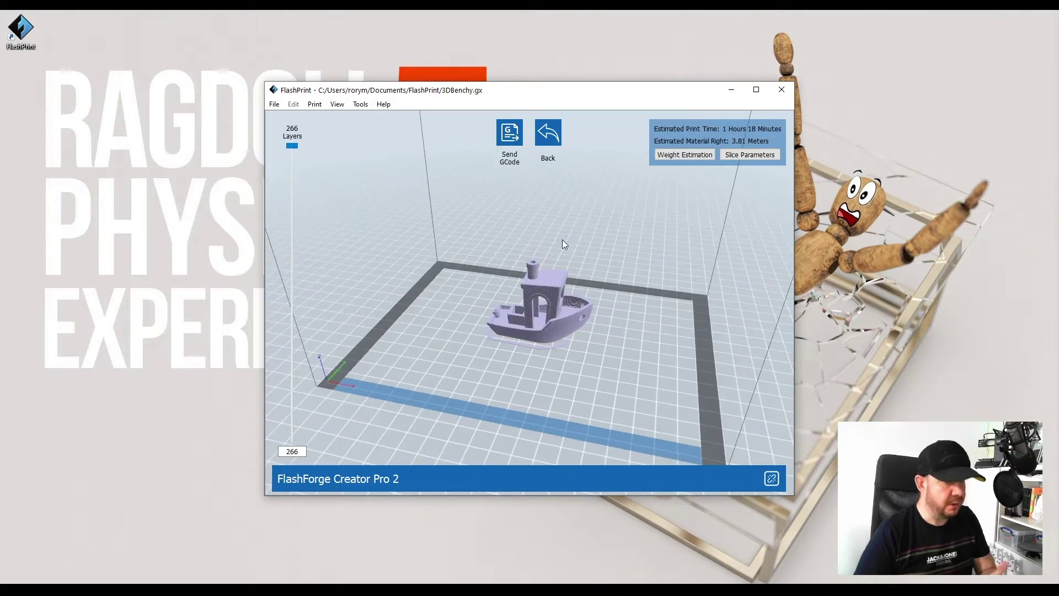
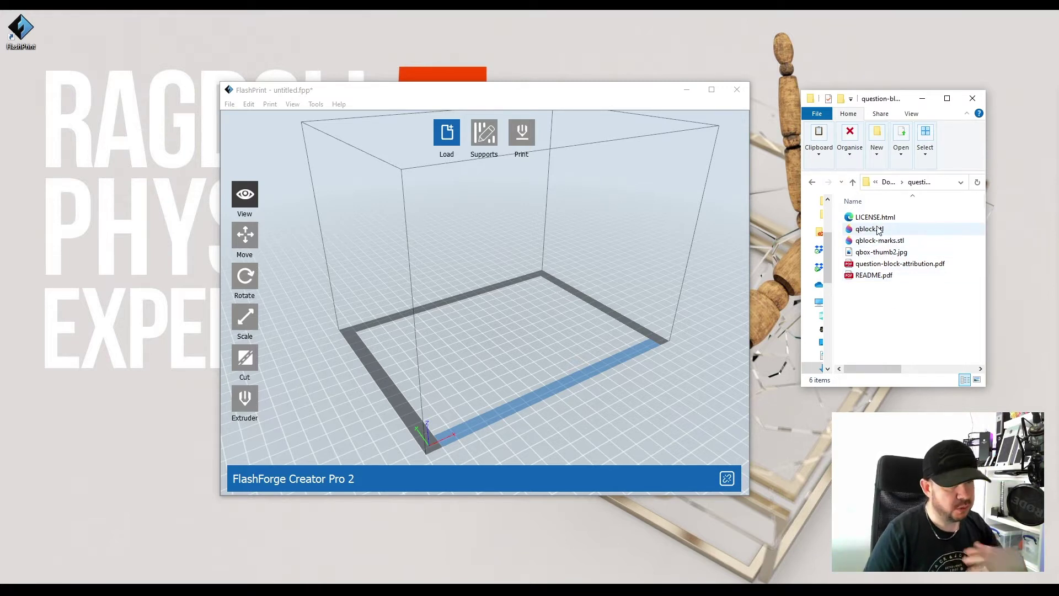
Load qblock.stl and qblock-marks.stl, keeping the marks part at its original height and aligned.
drag(879, 231, 482, 315)
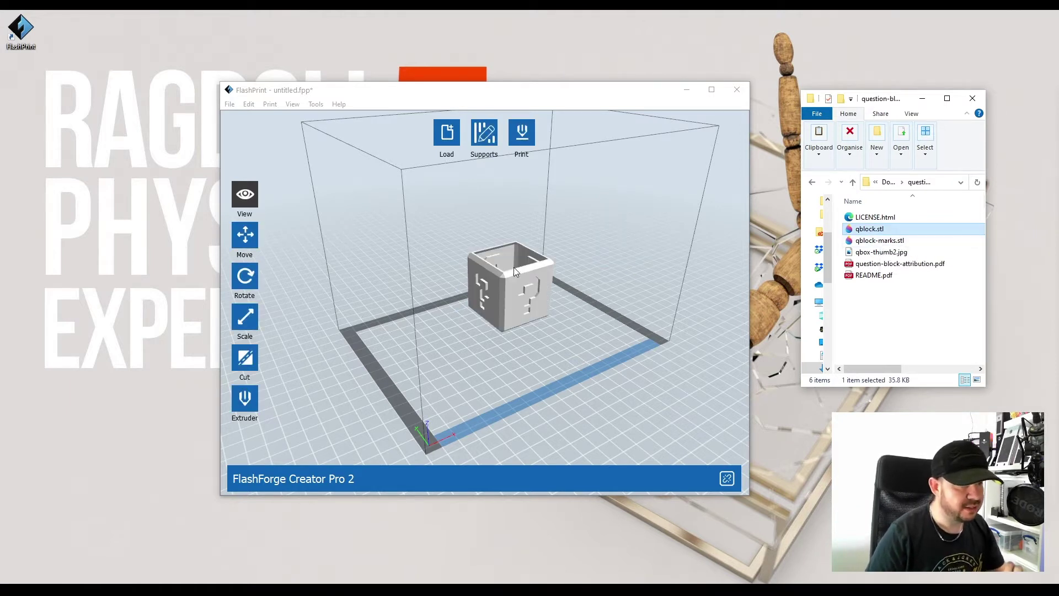
drag(878, 240, 622, 264)
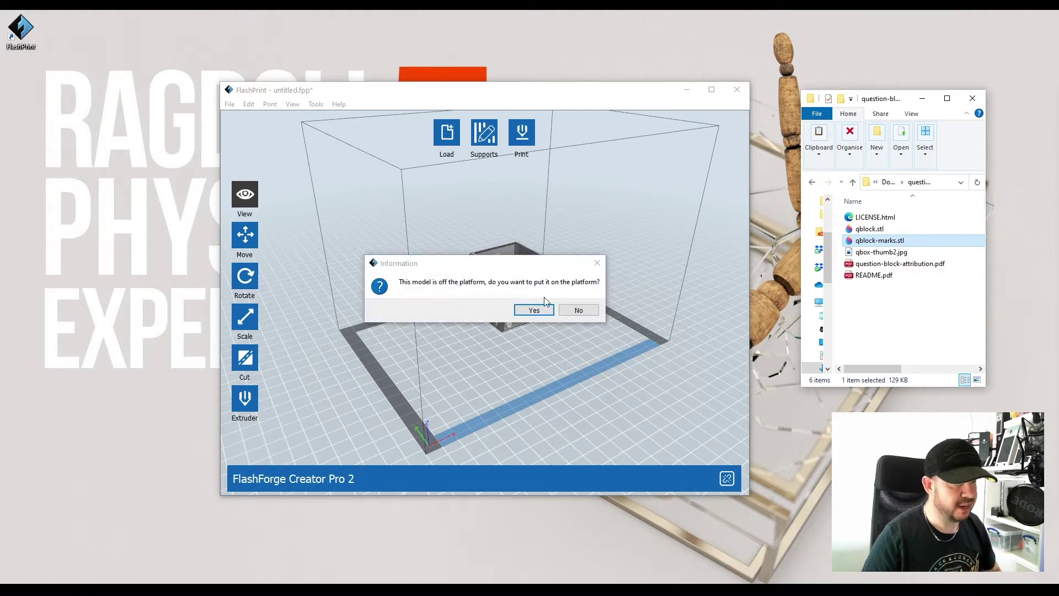
click(581, 309)
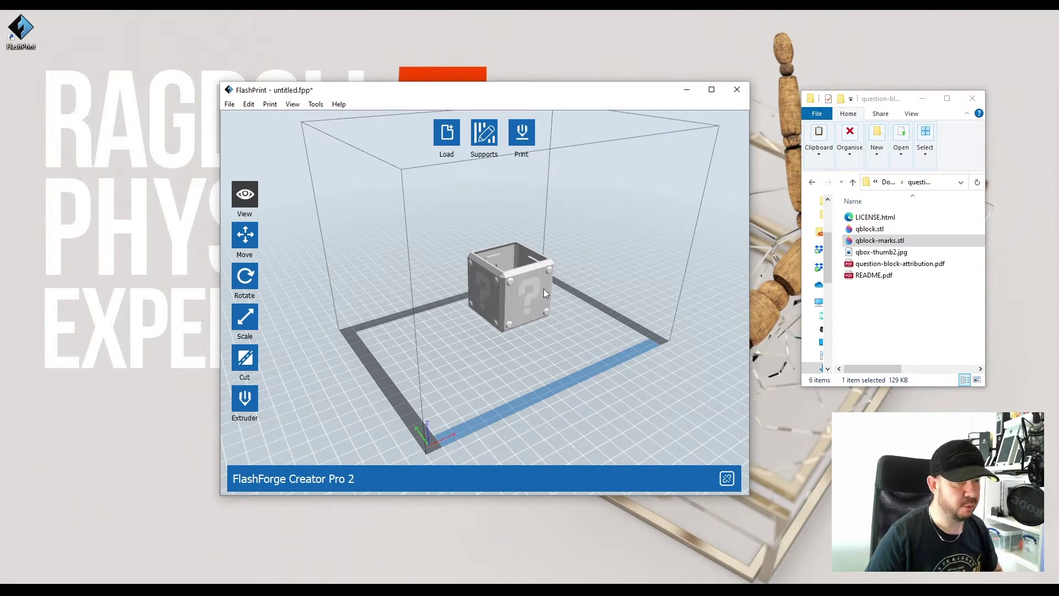
Move the question block to about X -10.81 mm, Y -33.24 mm on the bed.
click(245, 235)
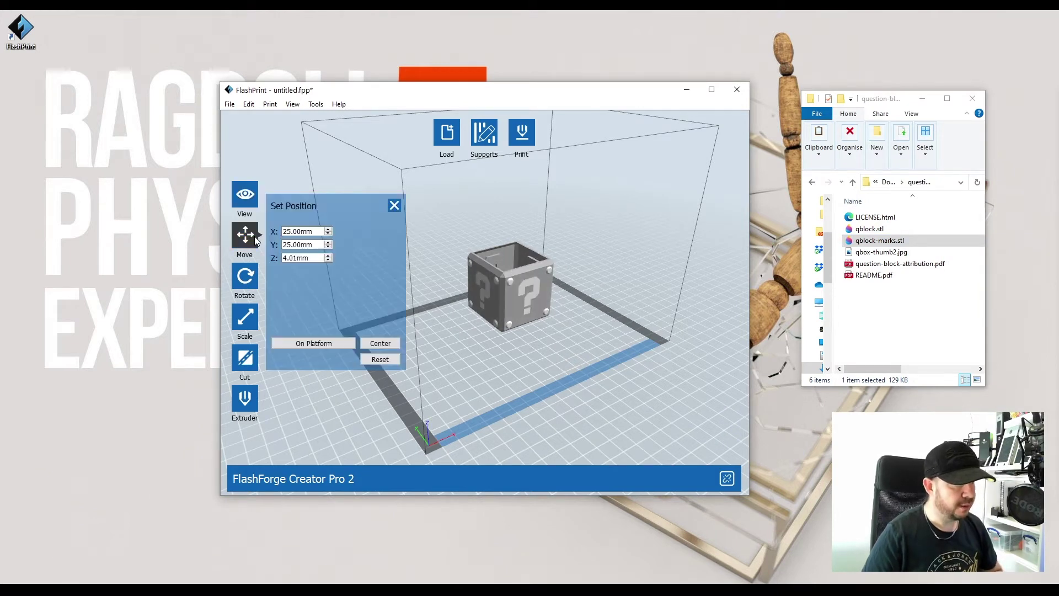
drag(518, 283, 546, 301)
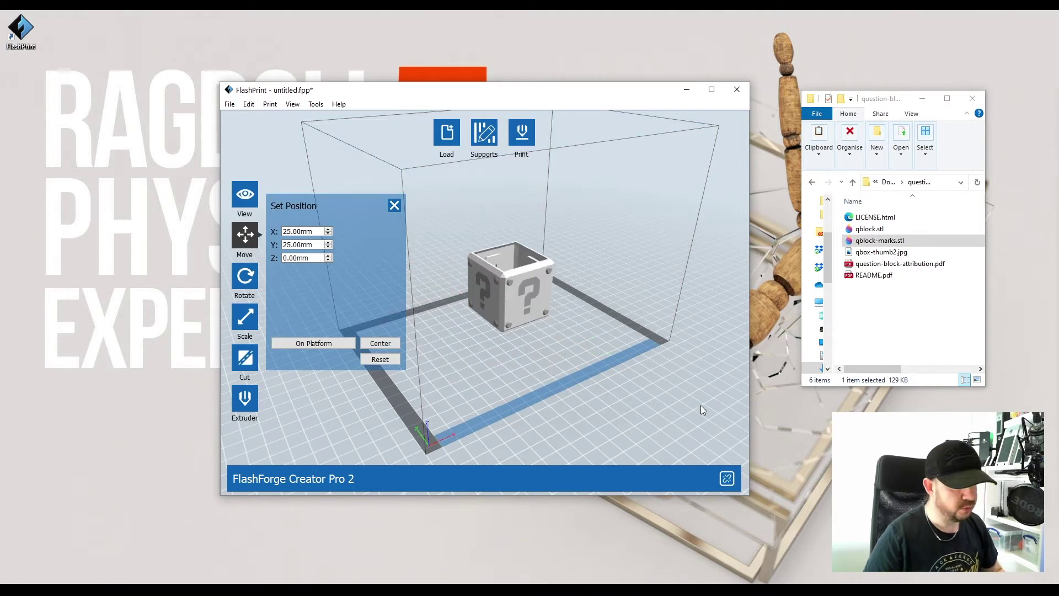
click(521, 346)
click(524, 318)
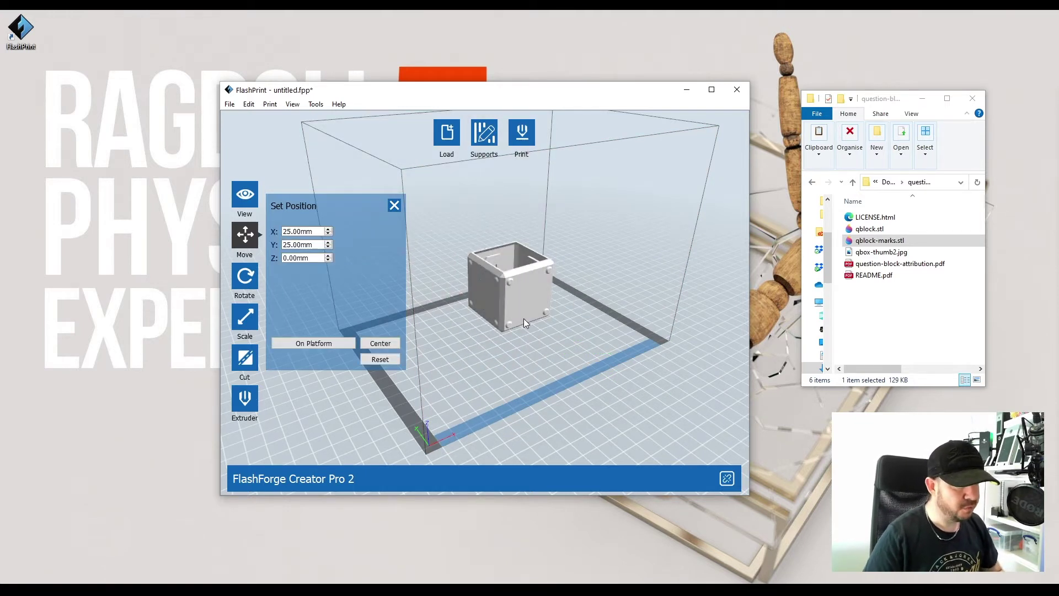
drag(521, 296, 533, 332)
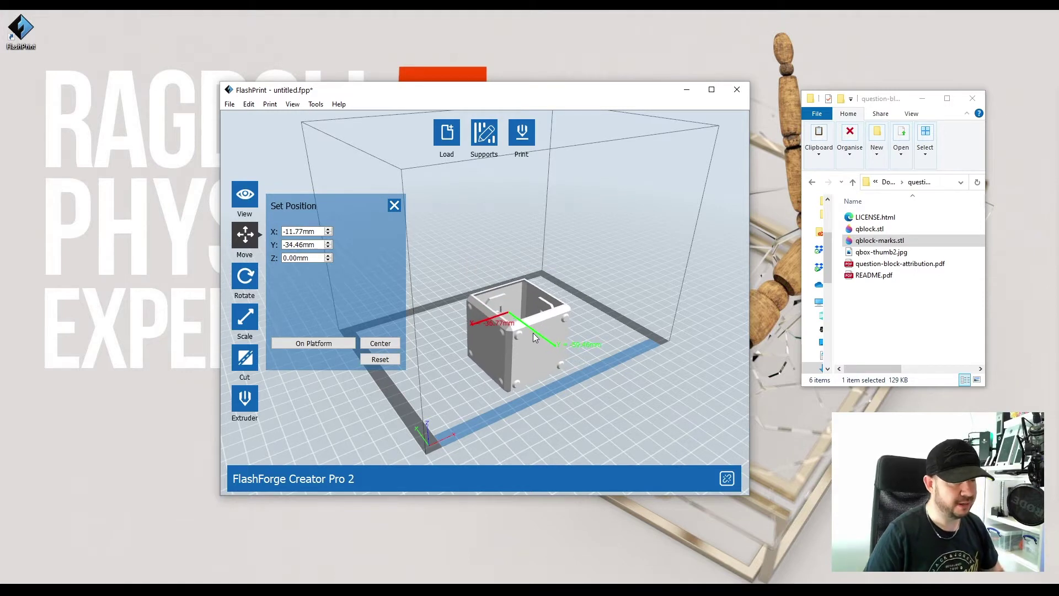
click(606, 405)
Assign the question-mark details part to the left extruder.
click(394, 206)
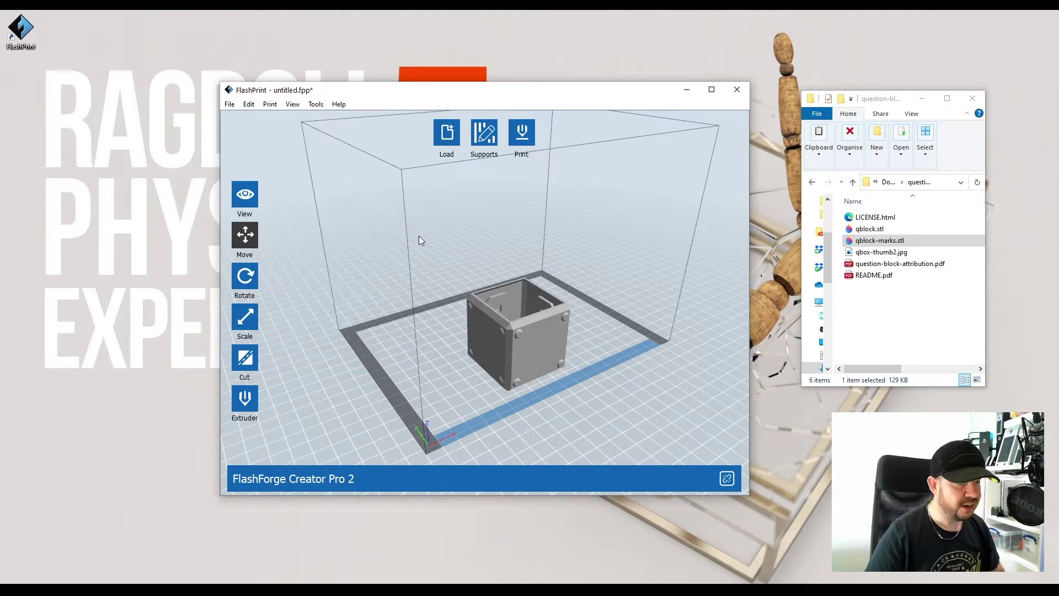
click(537, 350)
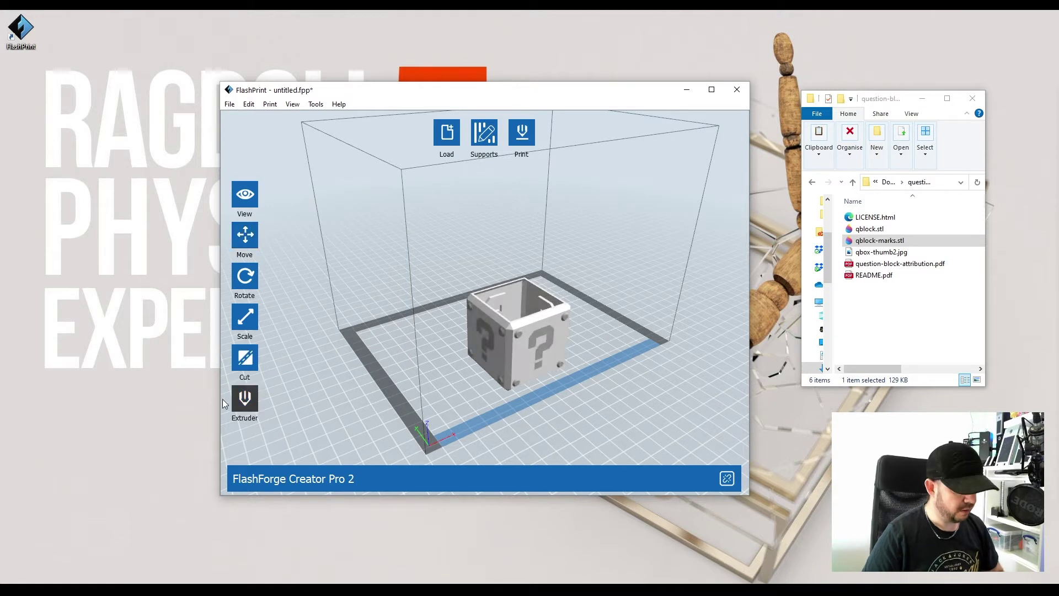
click(246, 397)
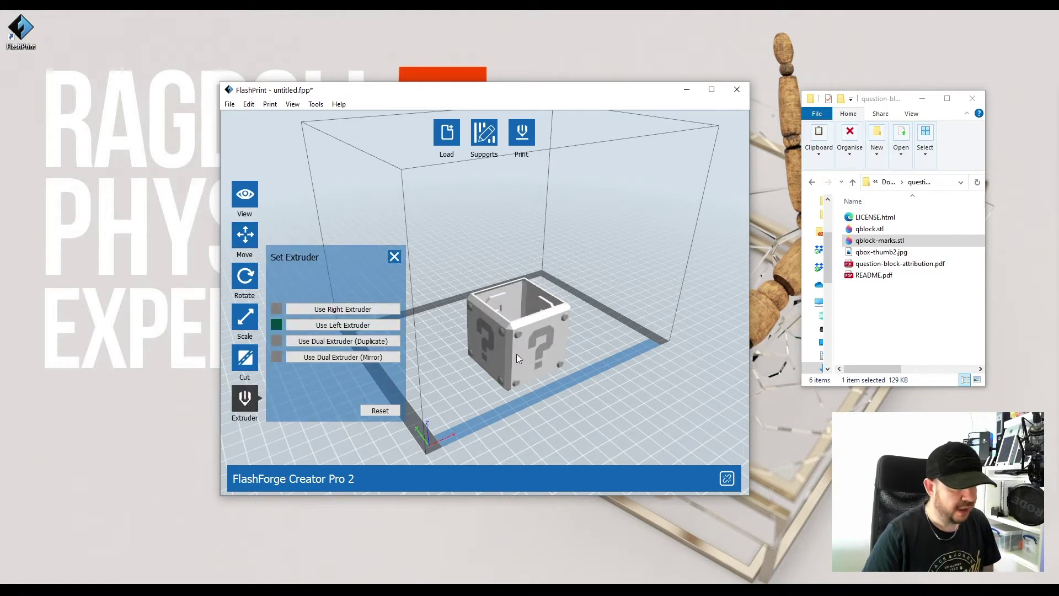
click(301, 310)
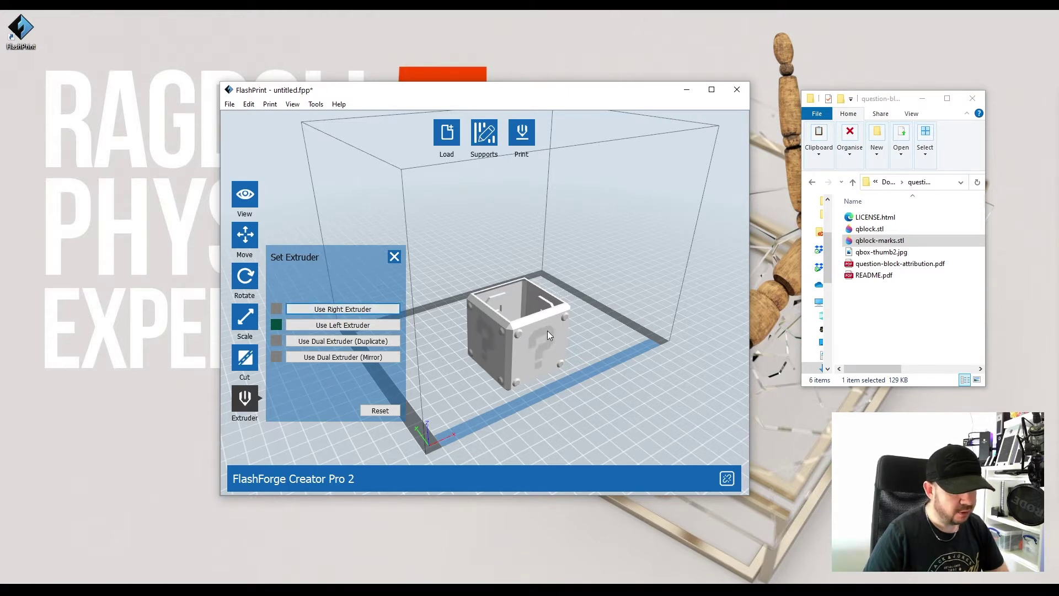
click(319, 329)
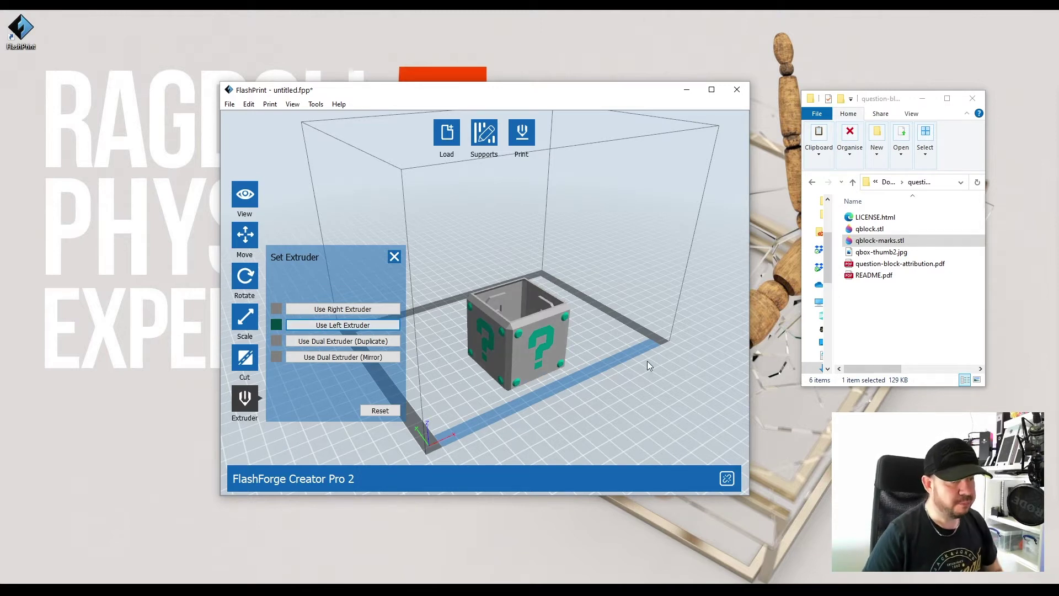
click(523, 135)
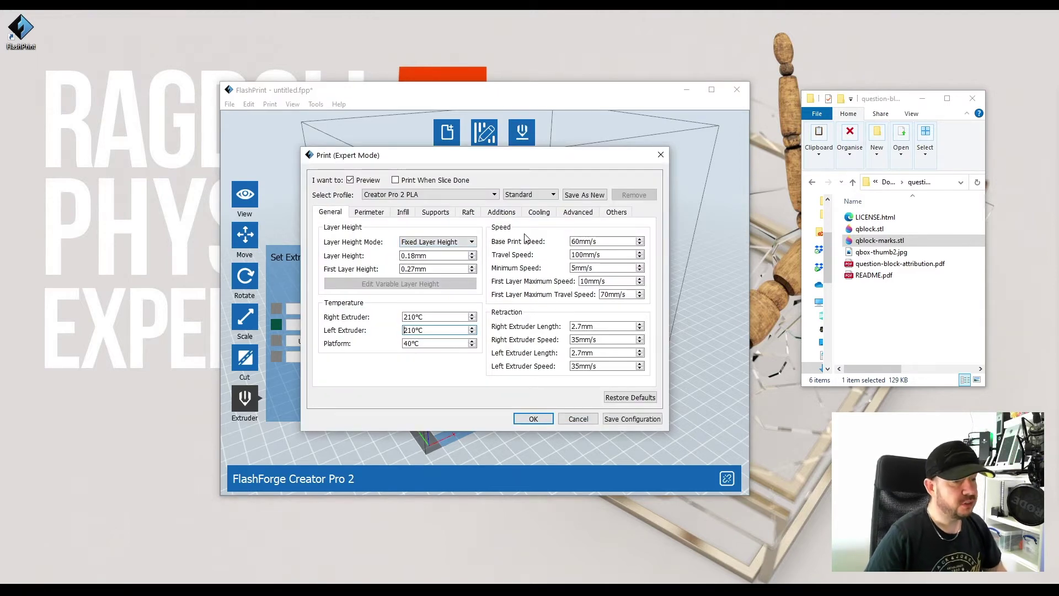
Set print quality to Low (Faster) and set Enable Support and Enable Raft to No.
click(529, 195)
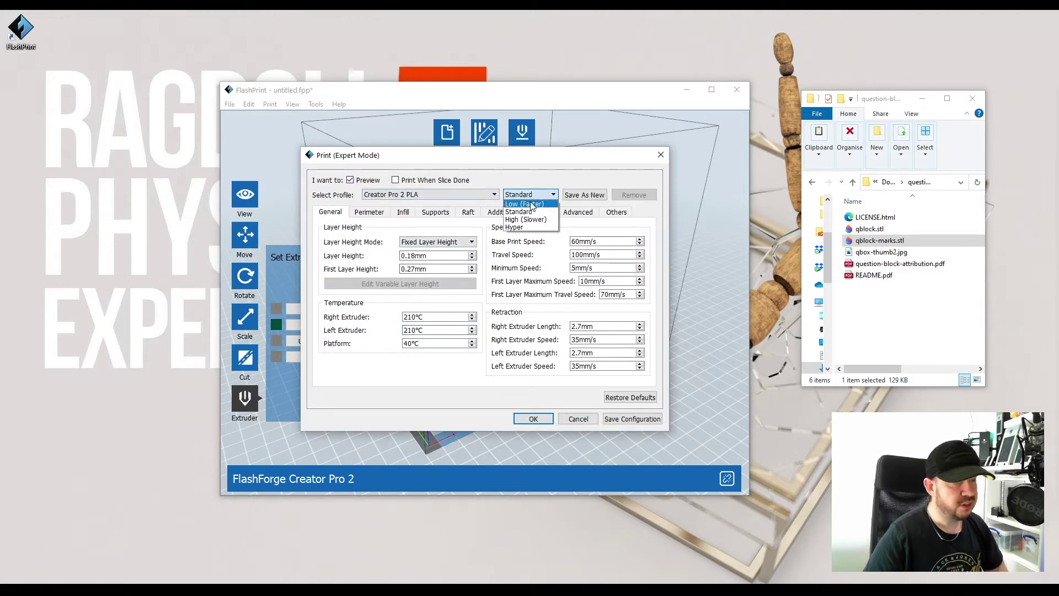
click(532, 204)
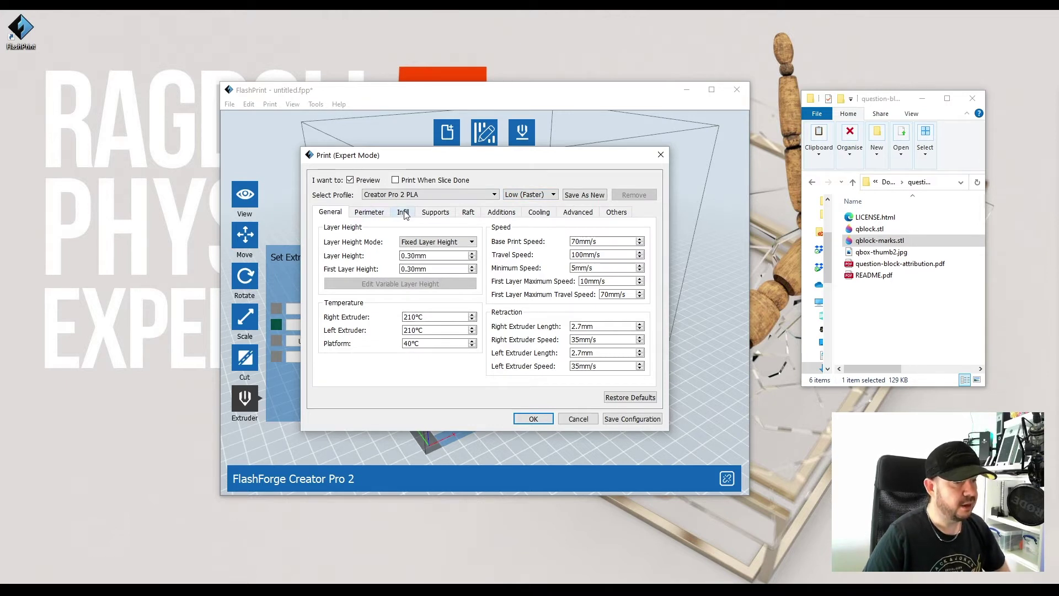
click(435, 212)
click(436, 241)
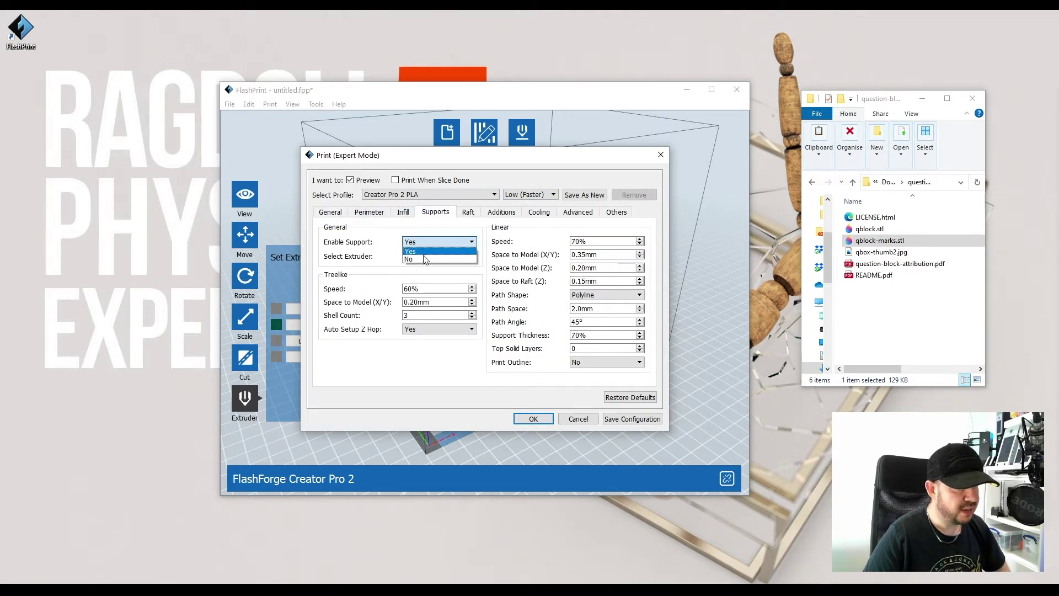
click(428, 263)
click(467, 212)
click(433, 243)
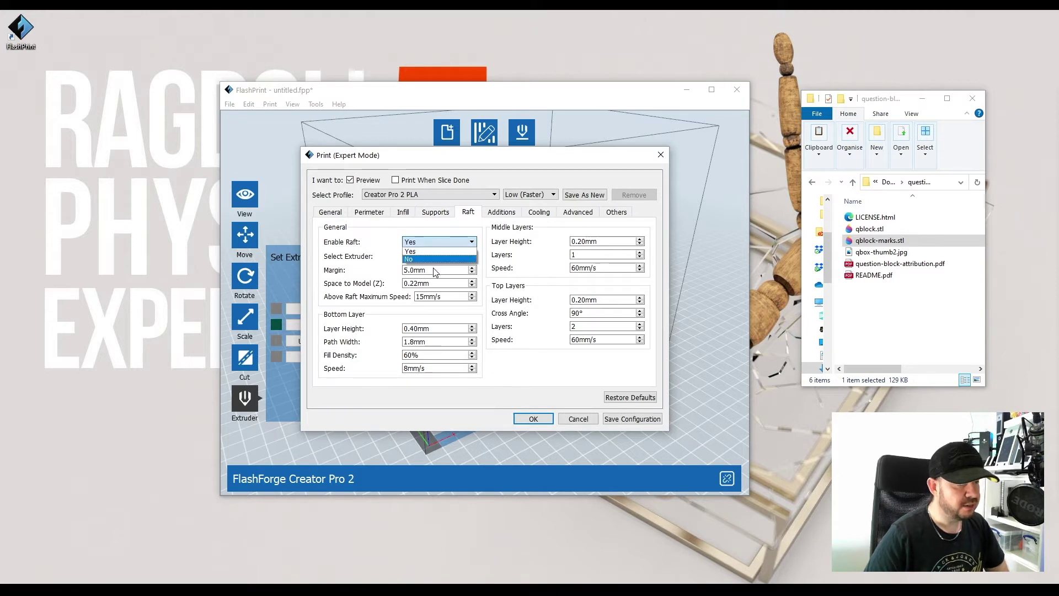
click(431, 260)
click(500, 212)
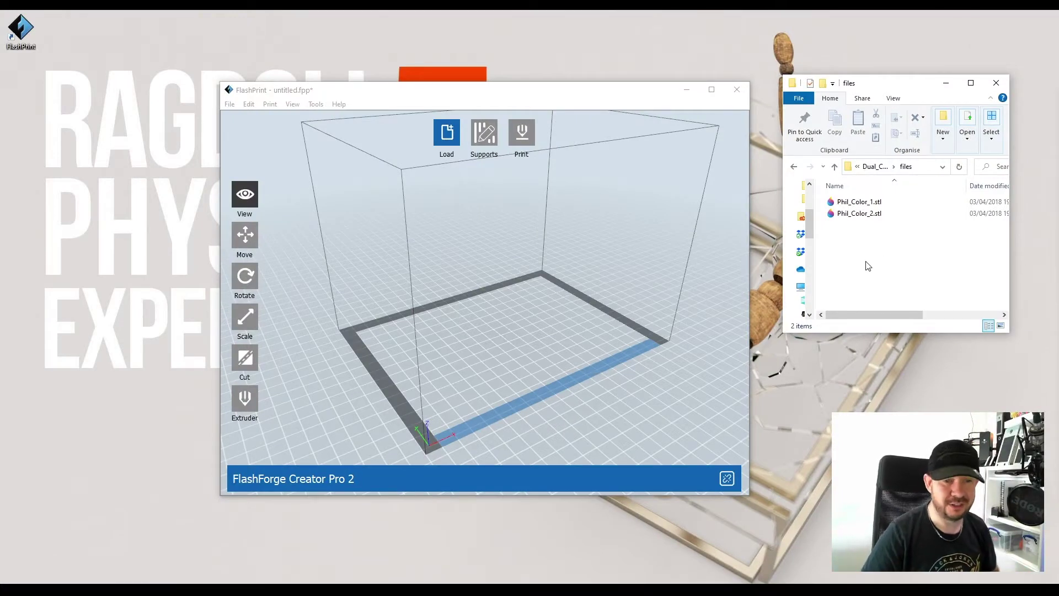
Load Phil_Color_1.stl and Phil_Color_2.stl, keeping both parts at their original heights.
drag(859, 202, 504, 331)
mouse_move(859, 215)
mouse_down()
mouse_move(531, 286)
mouse_move(929, 218)
mouse_move(874, 219)
mouse_up()
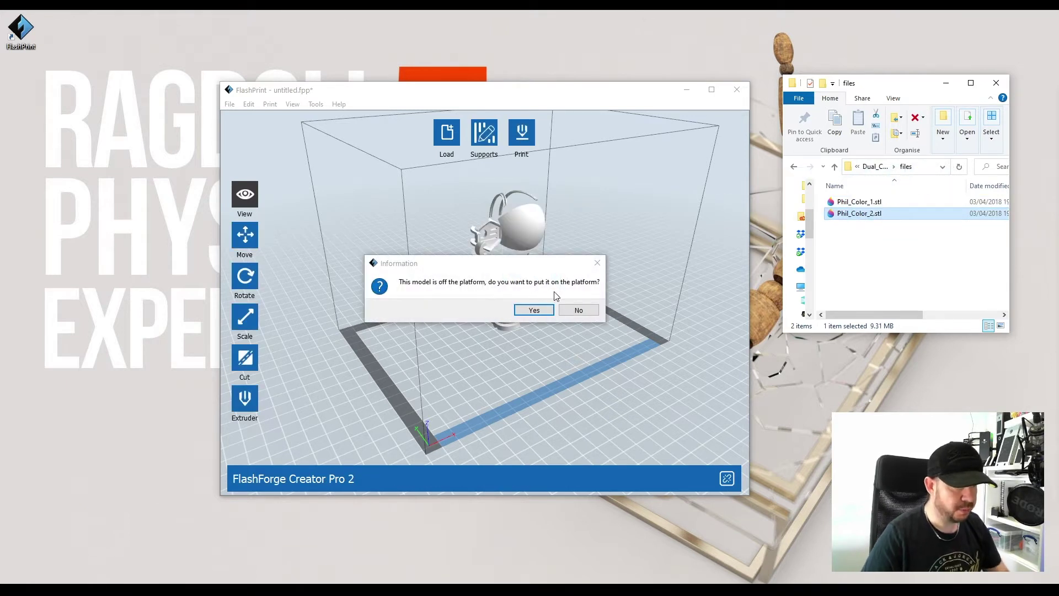
click(577, 310)
drag(861, 213, 517, 333)
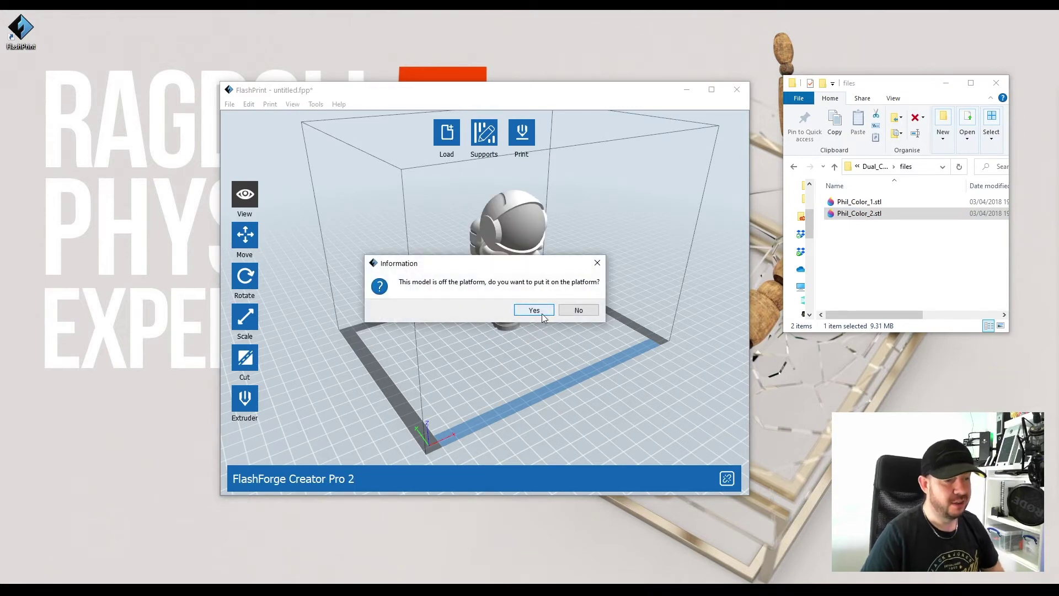
click(583, 312)
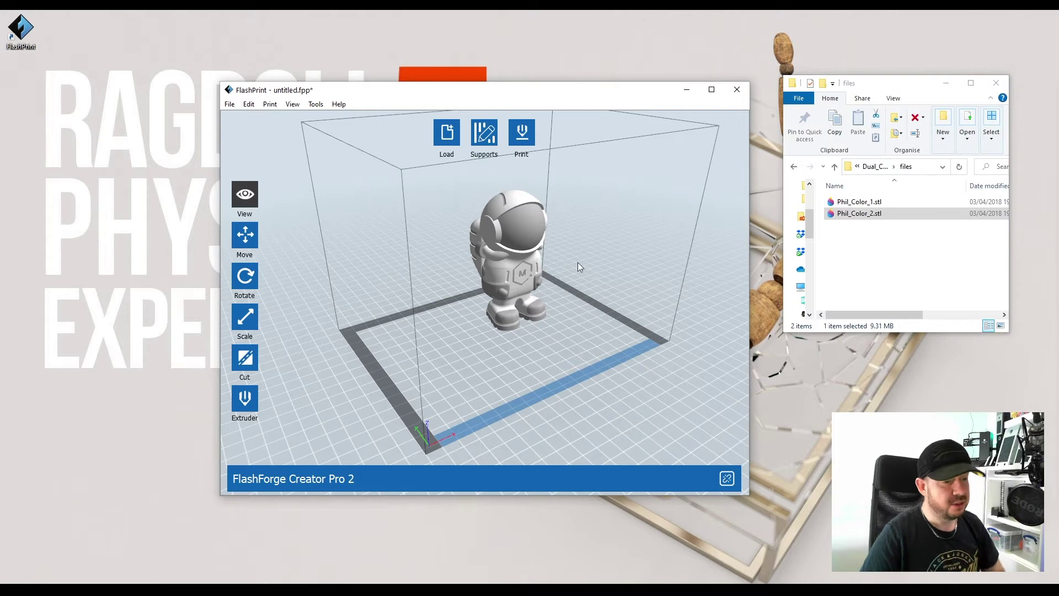
Move the astronaut to about X -10.31 mm, Y -19.85 mm on the bed.
click(243, 242)
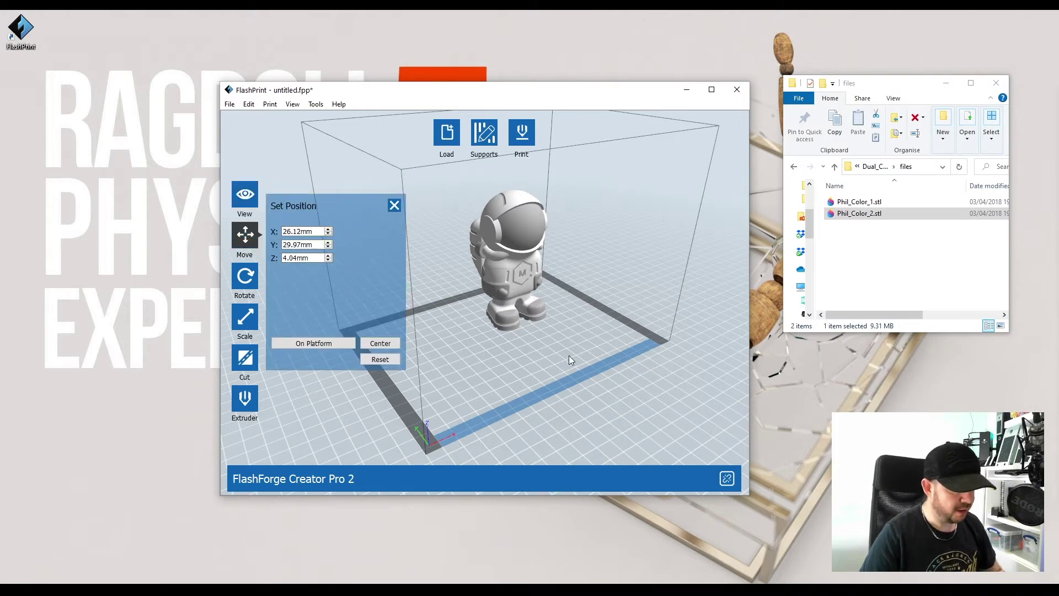
click(569, 355)
click(541, 278)
drag(541, 278, 515, 297)
click(276, 362)
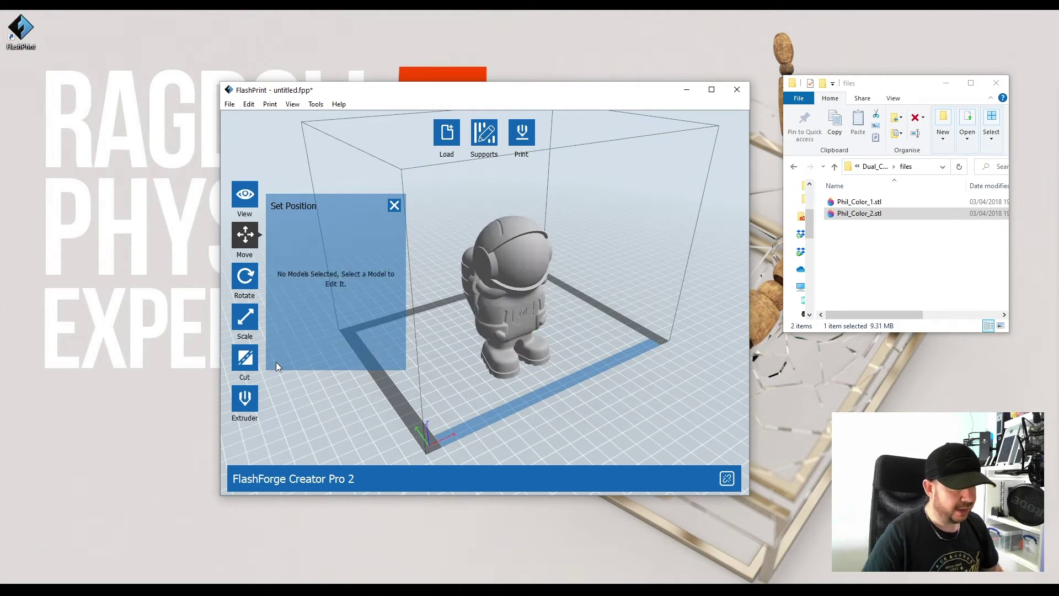
click(243, 402)
Assign the spaceman's suit part to the left extruder so it shows green.
click(522, 256)
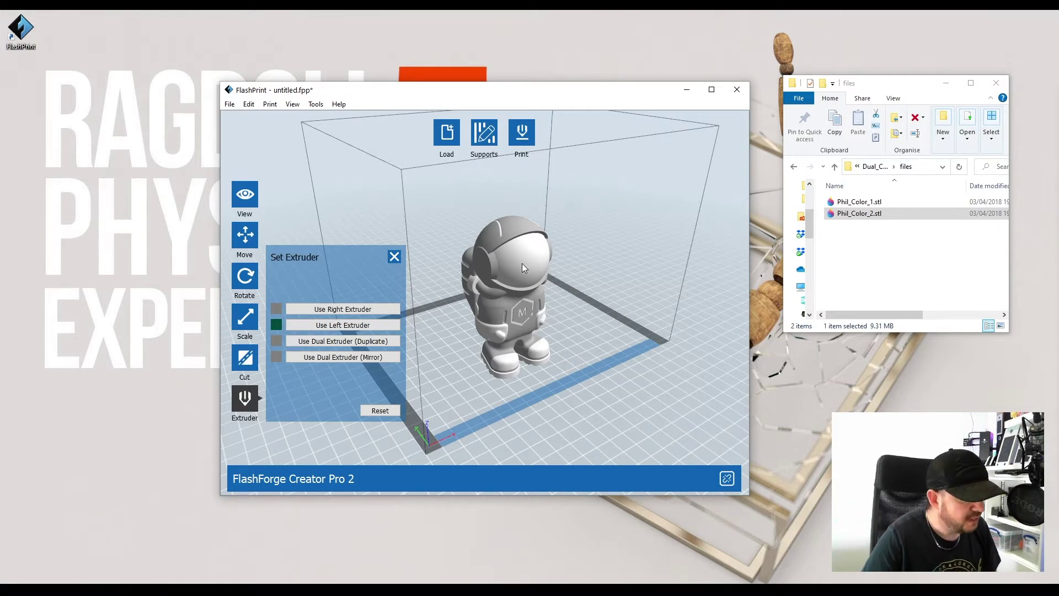
click(334, 326)
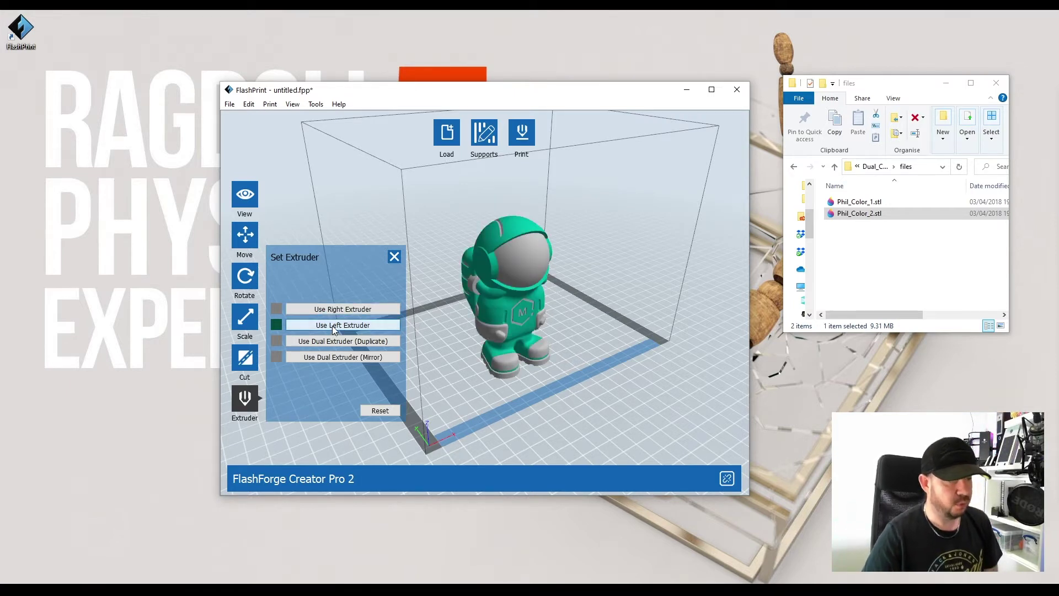
click(663, 371)
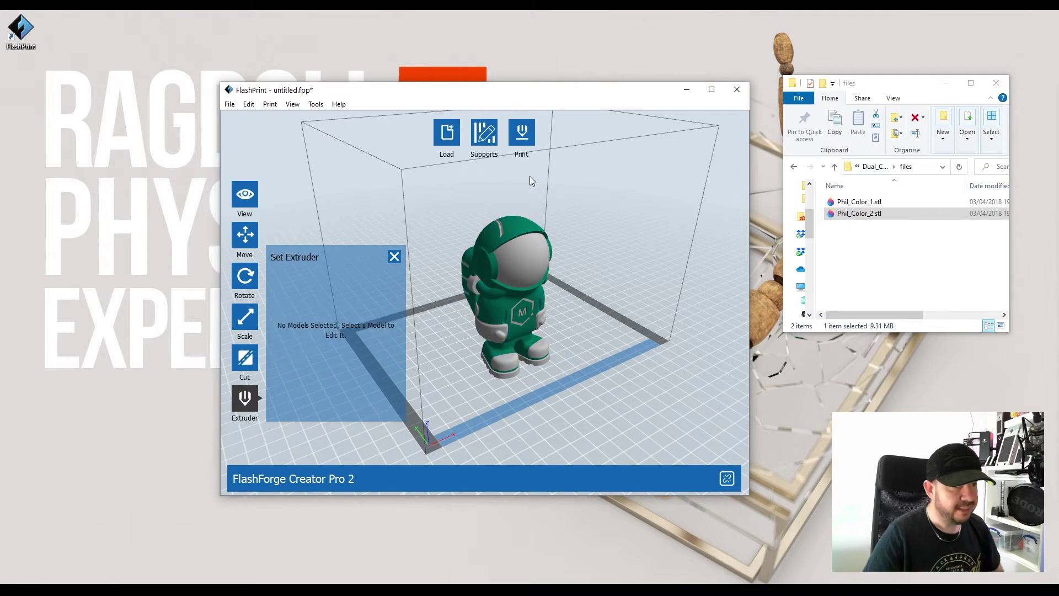
Choose the Creator Pro 2 PLA profile and review layer, perimeter and infill settings.
click(528, 134)
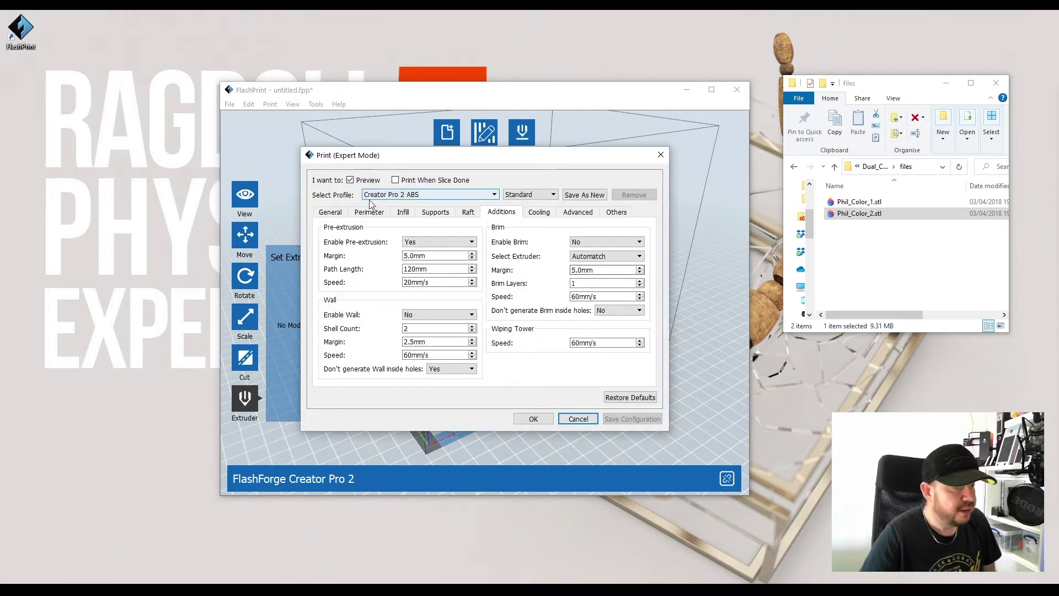
click(415, 194)
click(415, 212)
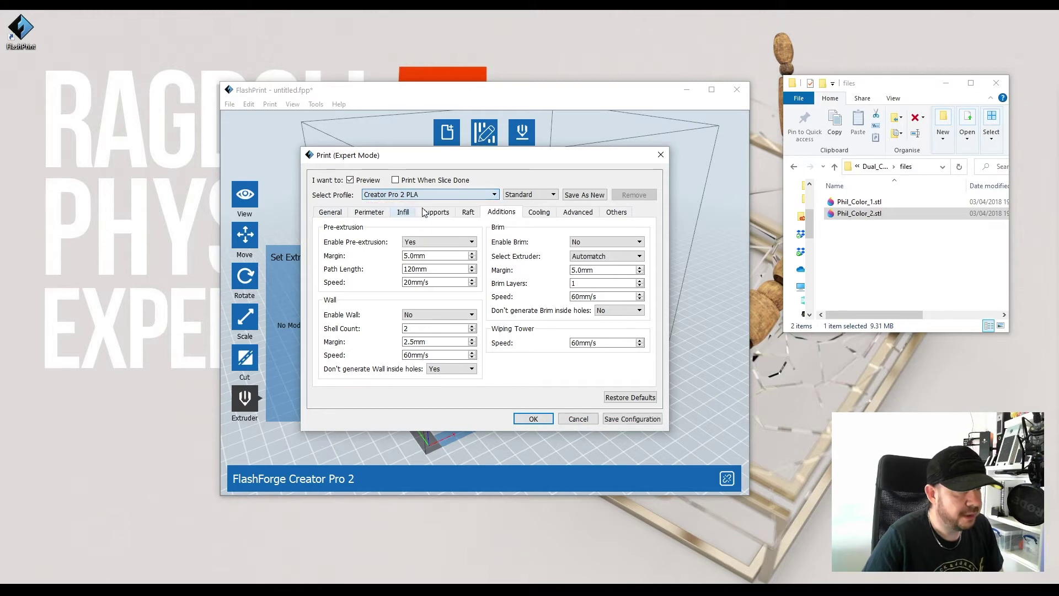
click(331, 213)
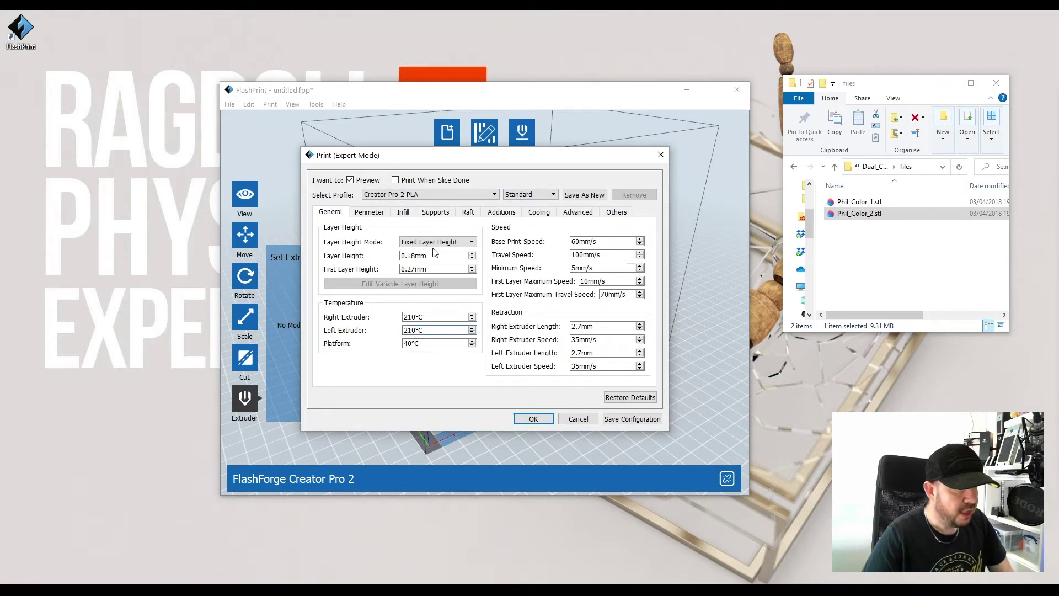
click(378, 215)
click(403, 212)
Keep Enable Support and Enable Raft both set to No.
click(435, 213)
click(452, 242)
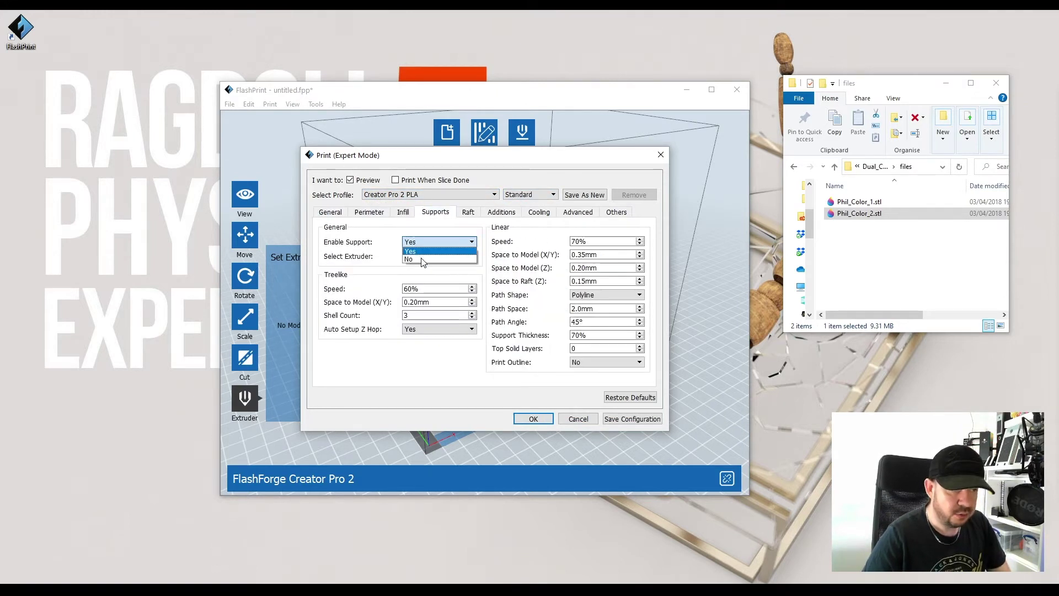
click(456, 245)
click(469, 213)
click(444, 242)
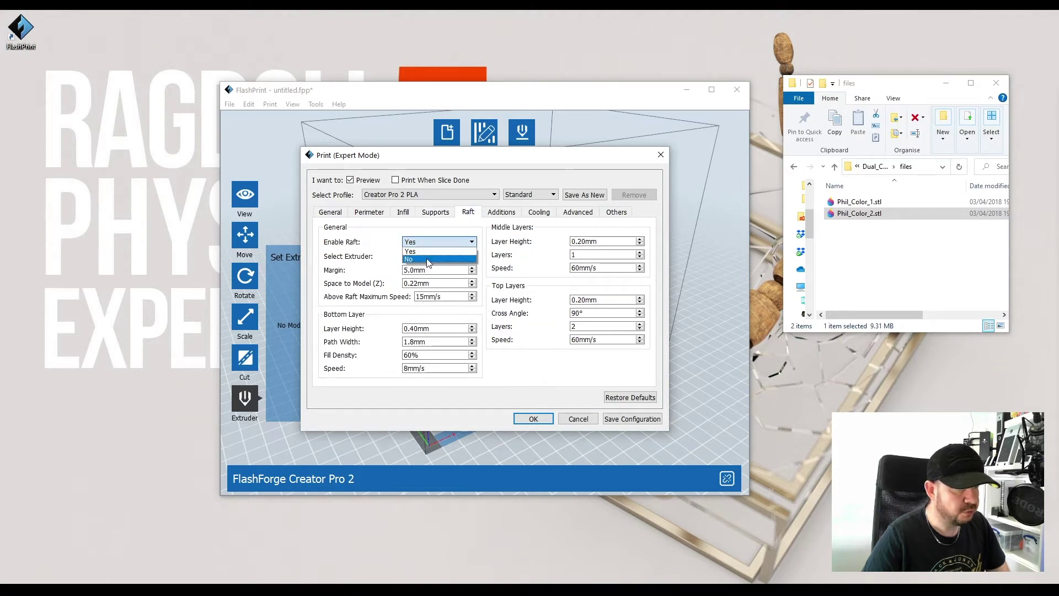
click(428, 259)
click(496, 214)
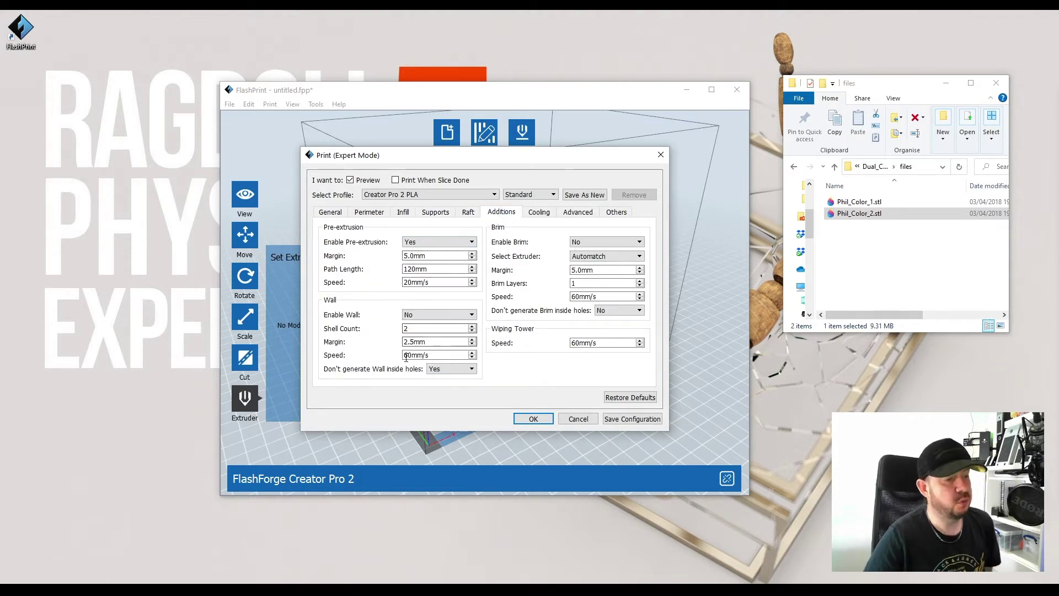
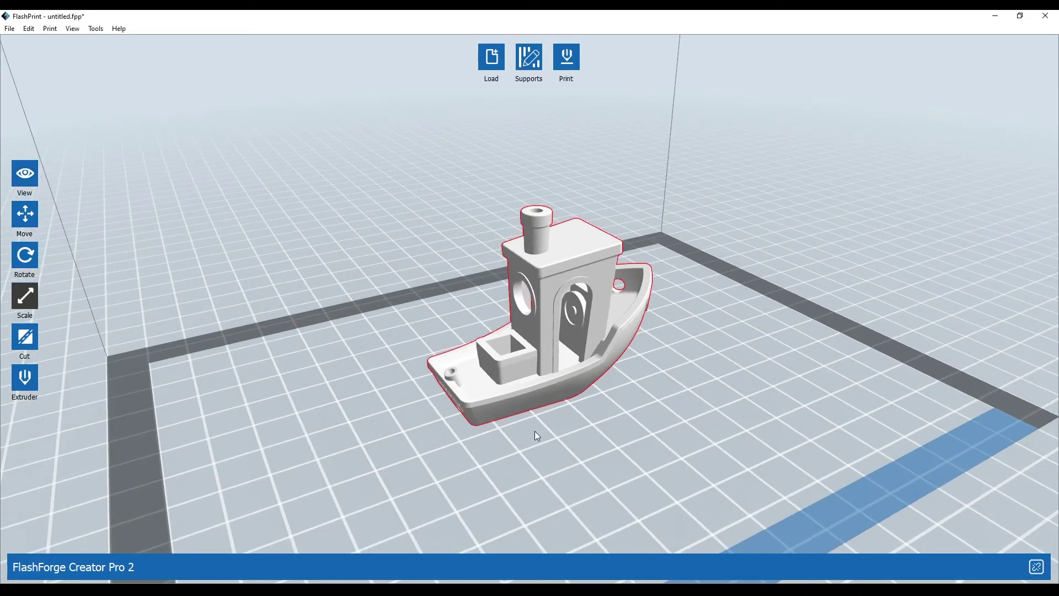
scroll(740, 376, up, 4)
Scrub the sliced 3DBenchy layer preview up to layer 192 to inspect the hull's honeycomb infill.
scroll(649, 419, down, 2)
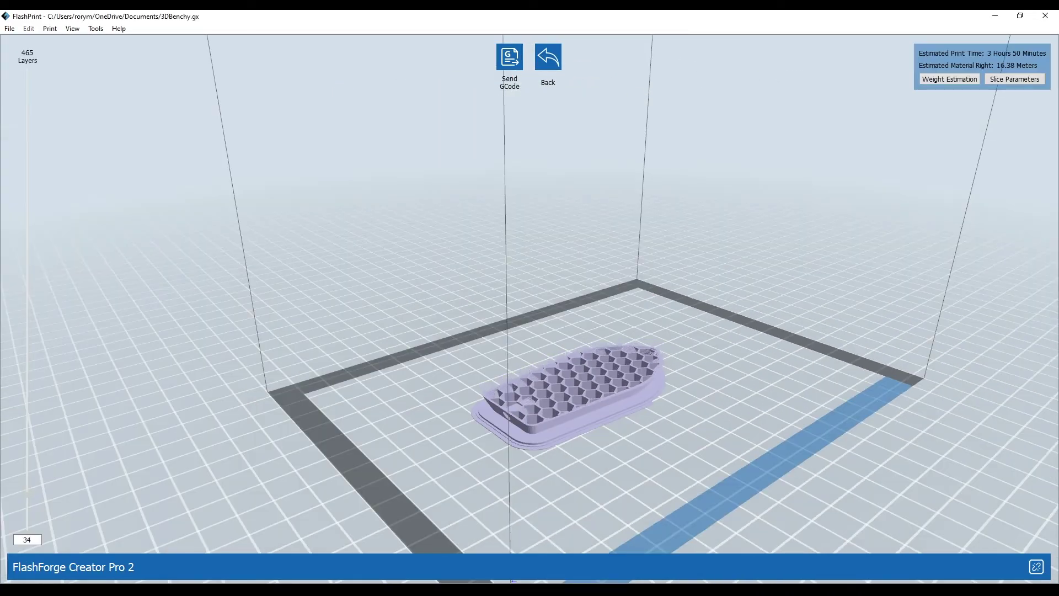
drag(27, 493, 24, 347)
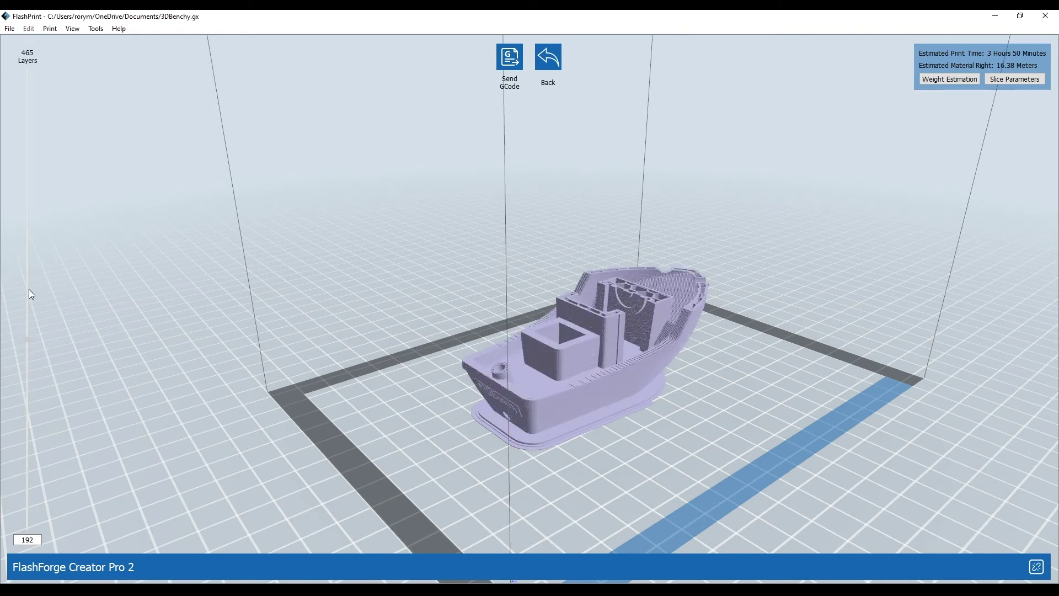